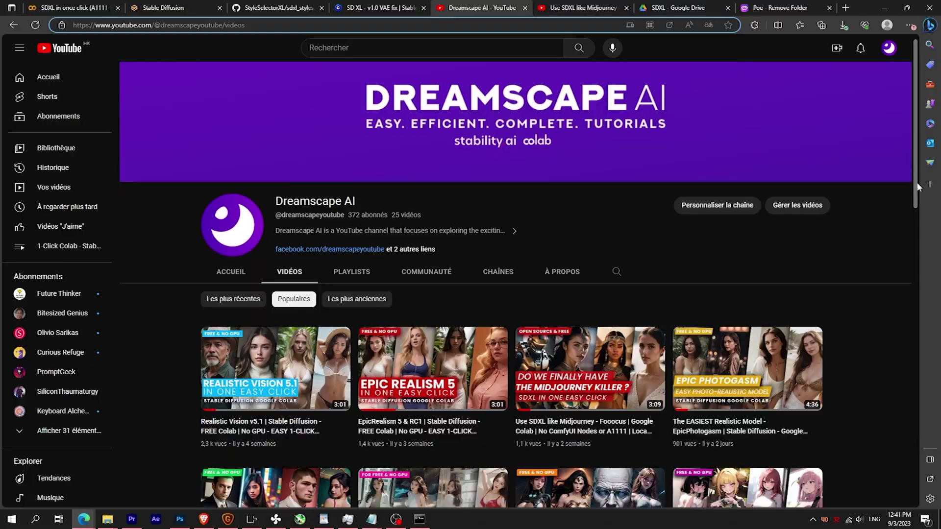
Browse Civitai's highest-rated Checkpoint XL models, opening the filter options and scrolling the grid.
scroll(917, 215, down, 2)
drag(918, 214, 918, 239)
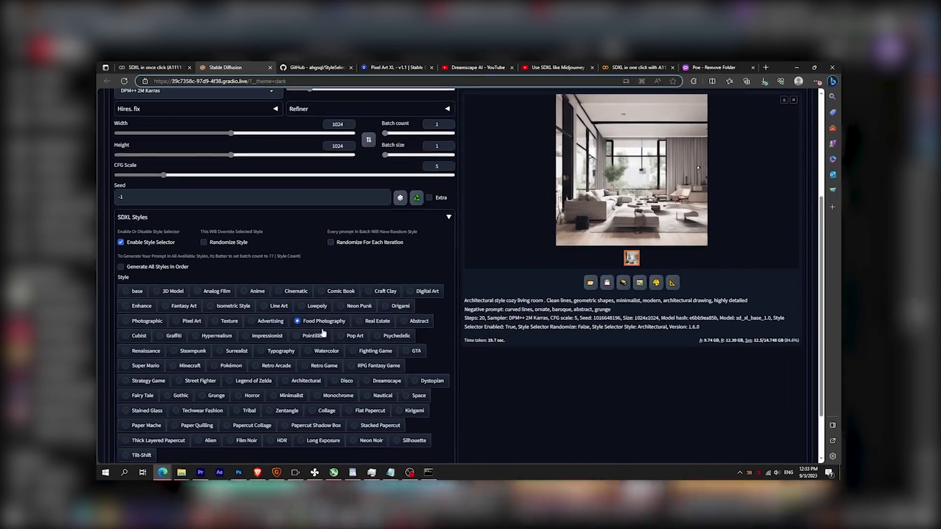
scroll(294, 294, up, 5)
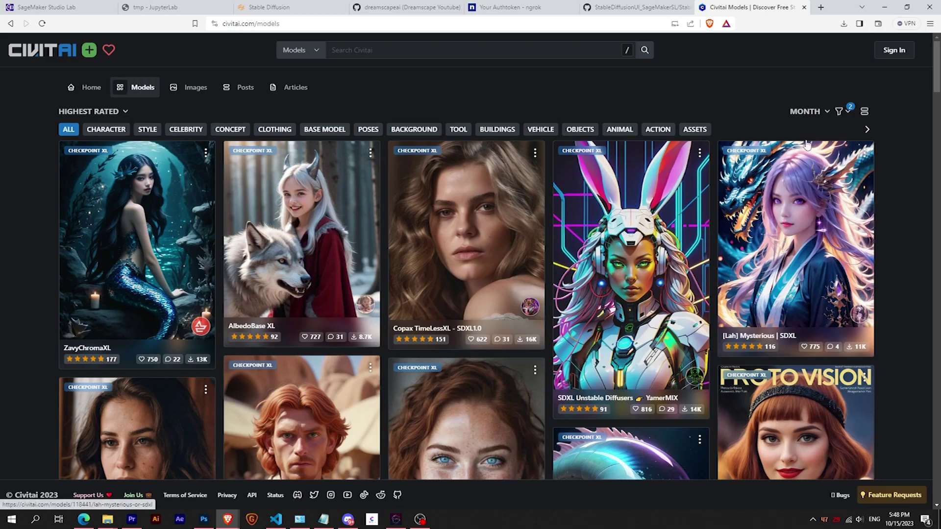
click(840, 113)
scroll(938, 104, down, 4)
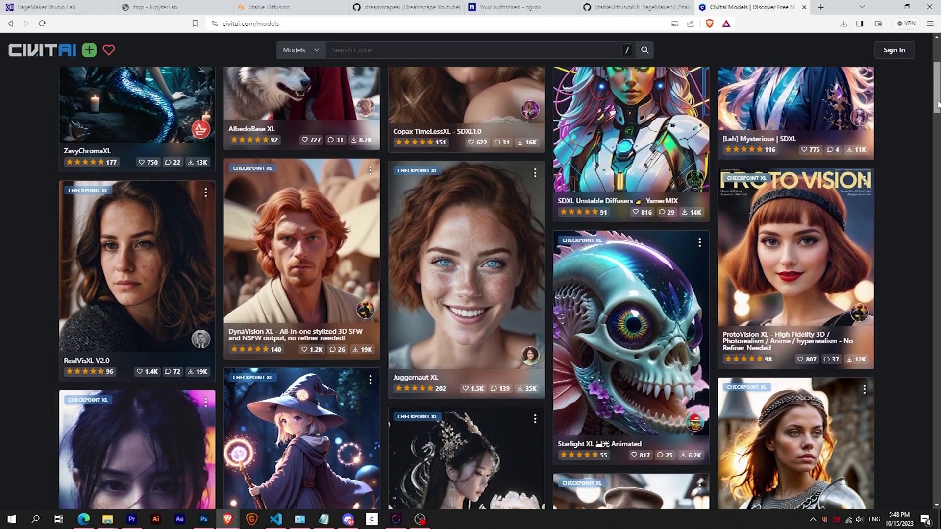
drag(937, 104, 938, 49)
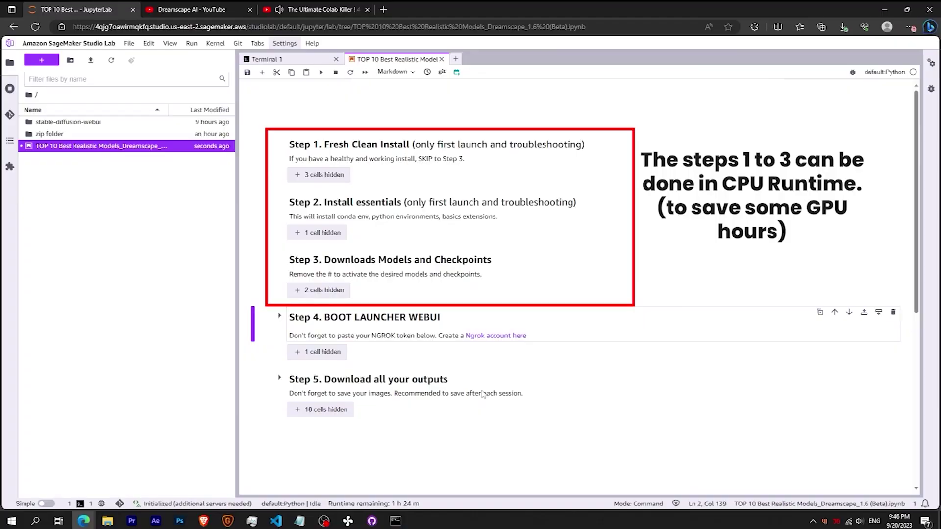
click(522, 163)
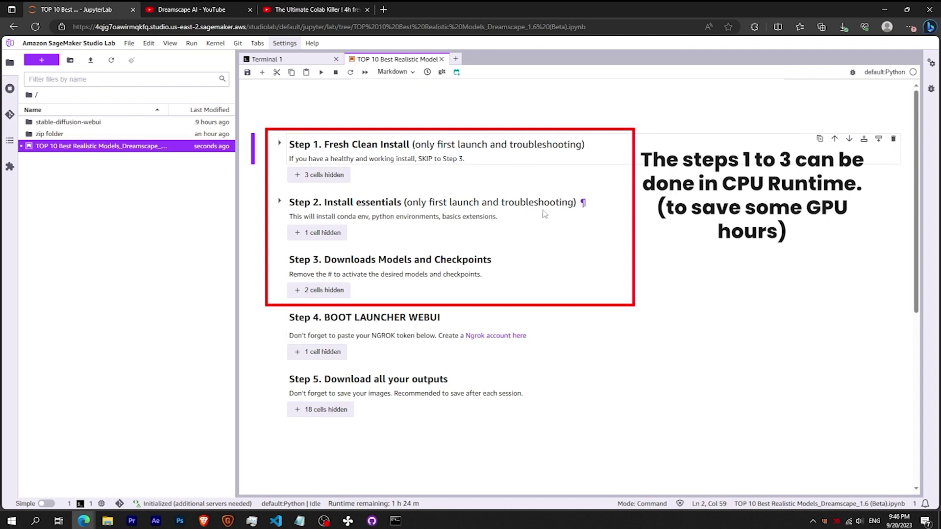
shift+click(549, 221)
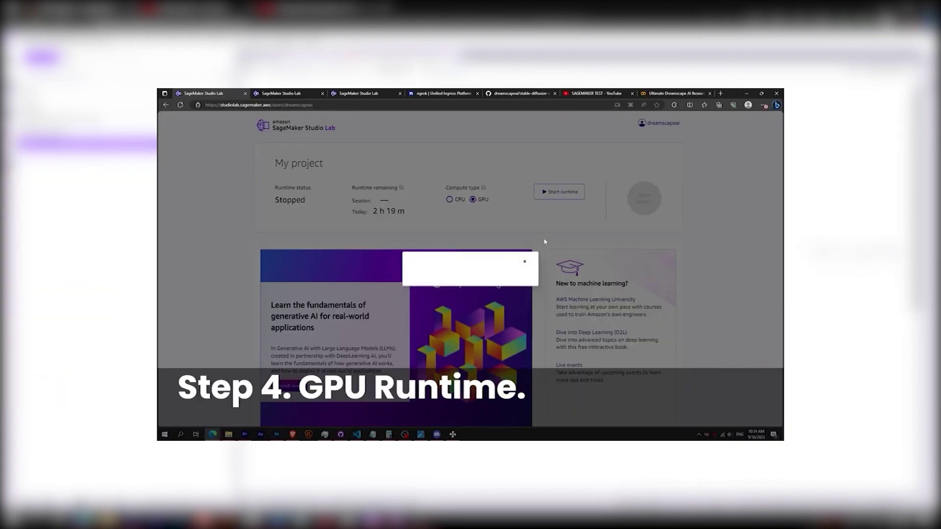
Start the GPU runtime and review the notes on the 1.1GB .conda size and restarting JupyterLab.
click(554, 220)
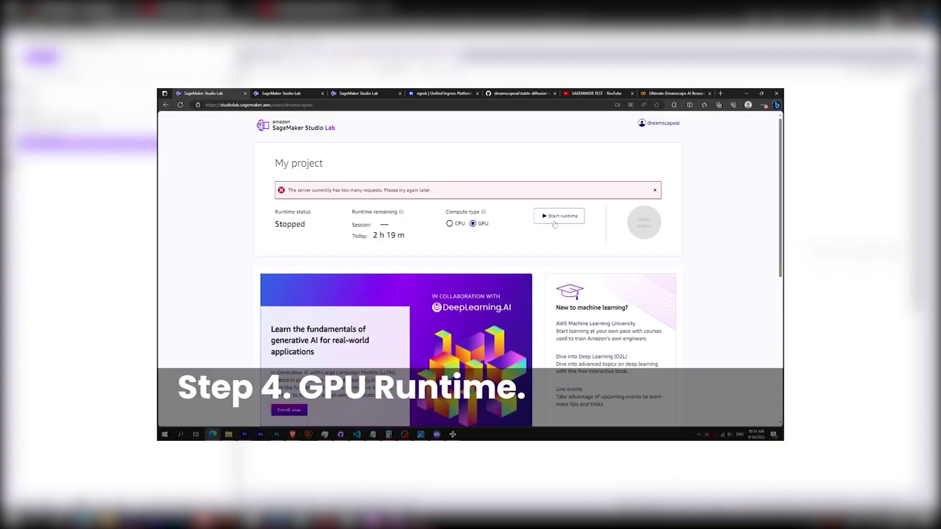
click(555, 222)
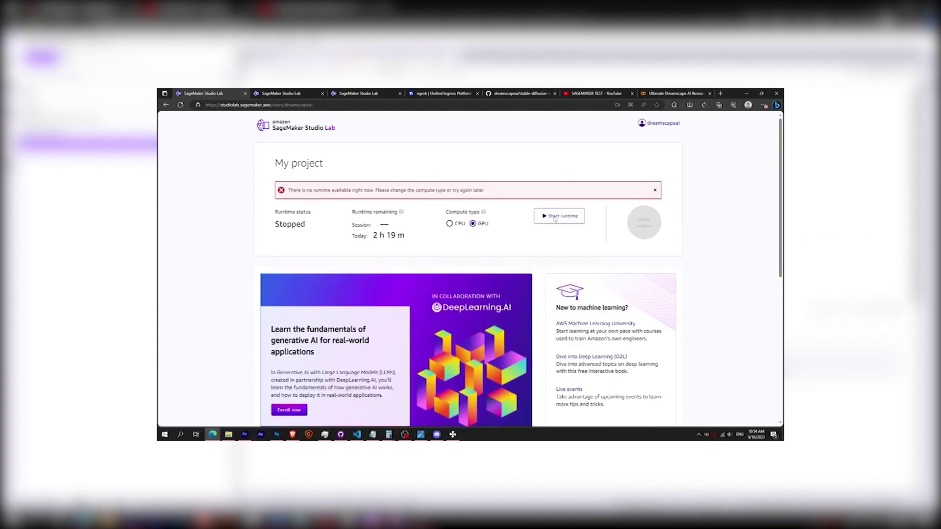
click(555, 219)
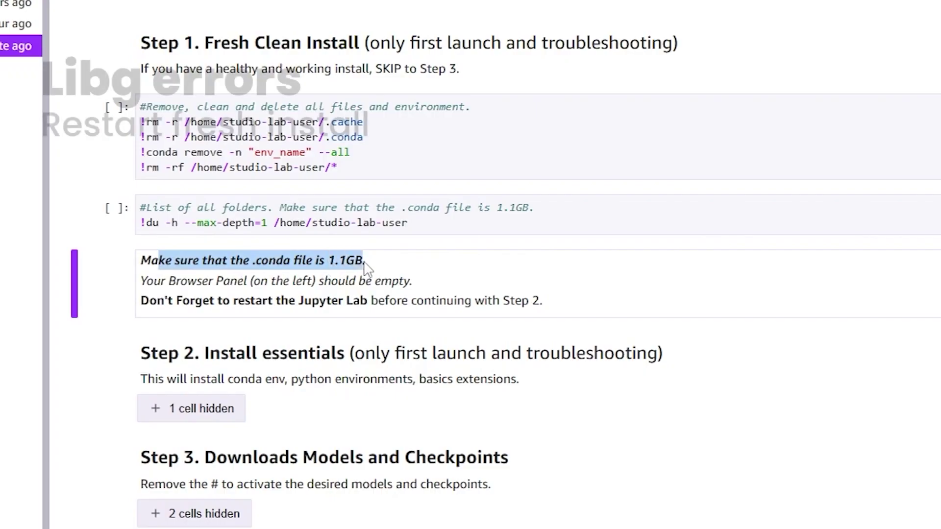
drag(422, 264, 518, 264)
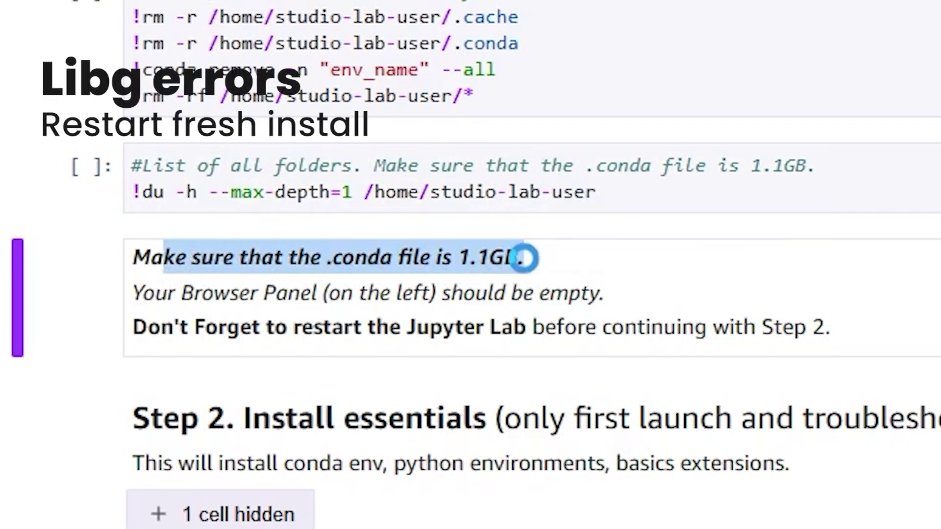
click(357, 330)
drag(190, 328, 528, 349)
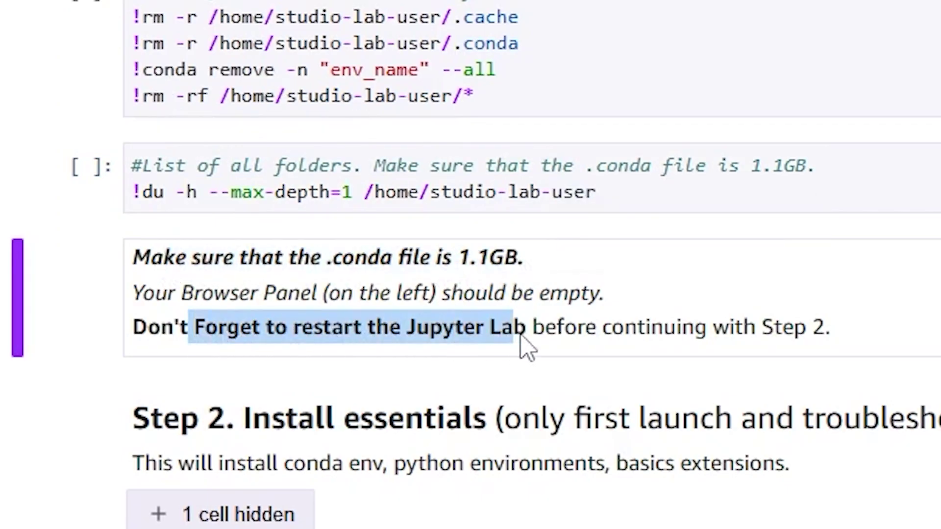
click(489, 326)
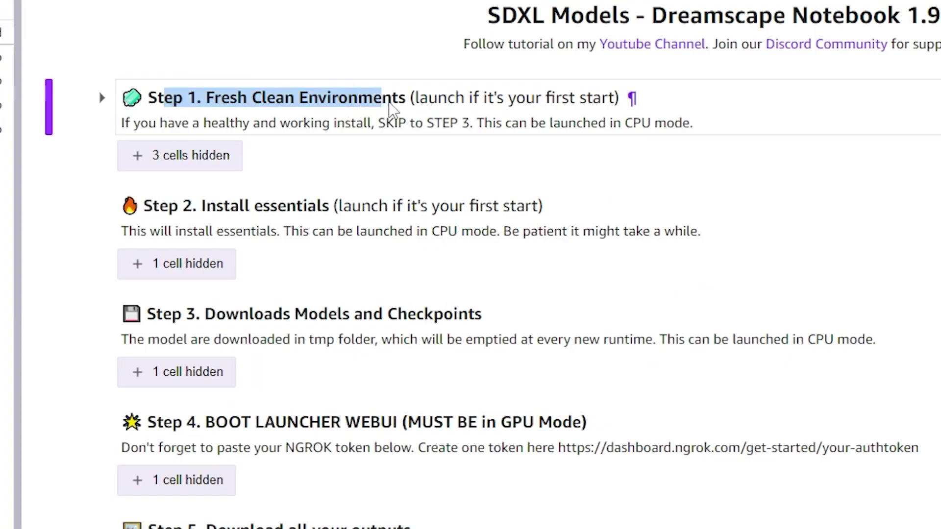
Review the Step 1 skip advice, expand its hidden cells and run the clean-up commands.
drag(388, 115, 605, 101)
click(606, 102)
drag(174, 128, 473, 130)
drag(156, 317, 189, 324)
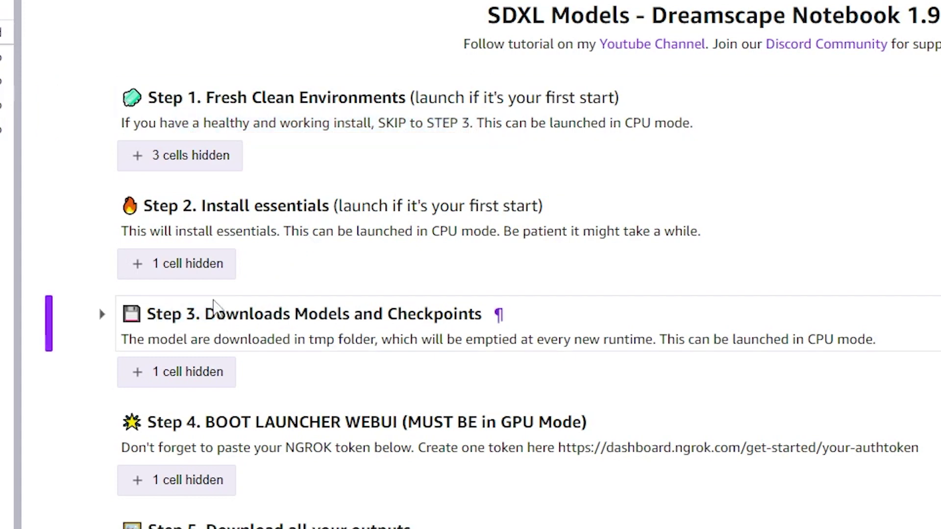
click(181, 155)
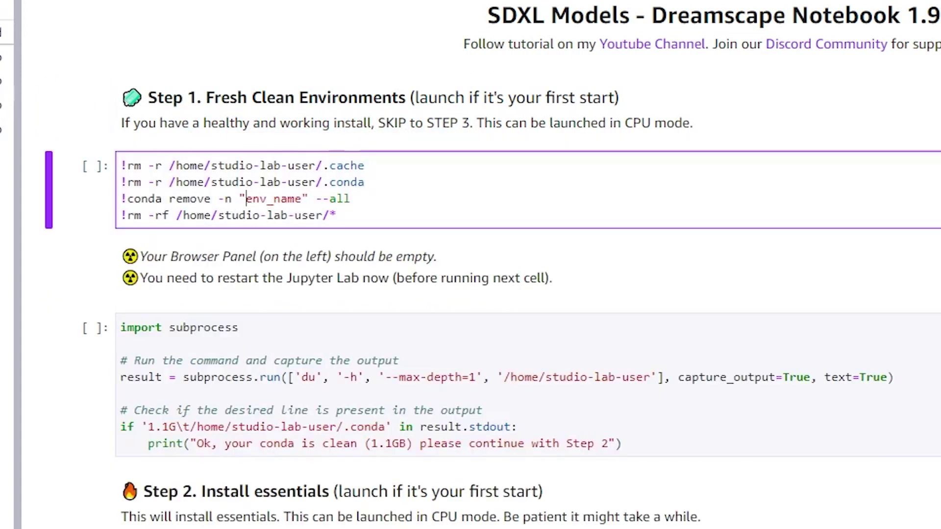
key(shift+Return)
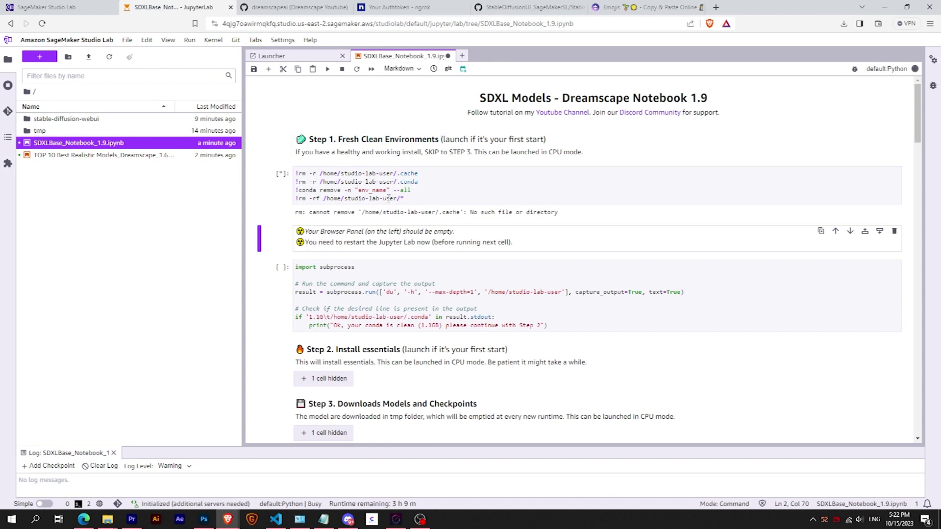
Let the clean-up cell finish and review the notes about the empty file panel and restarting.
click(420, 189)
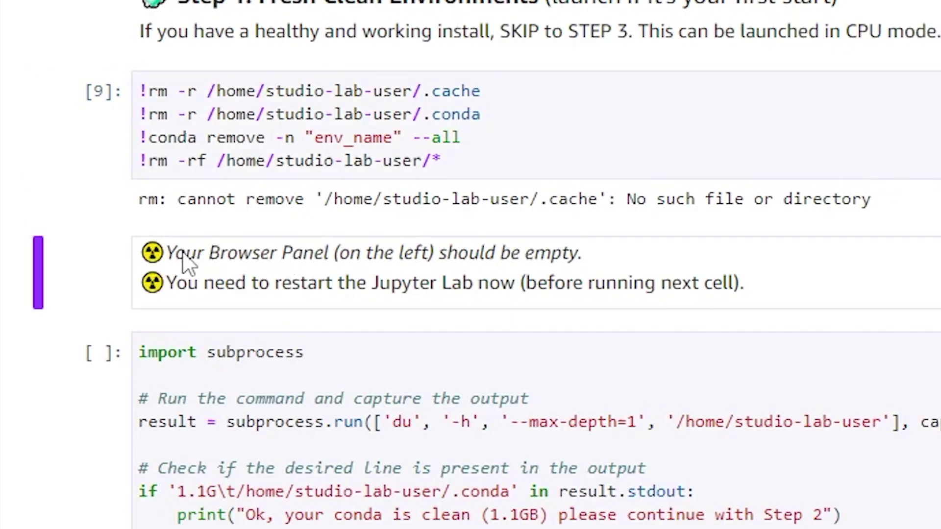
drag(310, 233, 461, 234)
click(461, 234)
drag(226, 283, 549, 285)
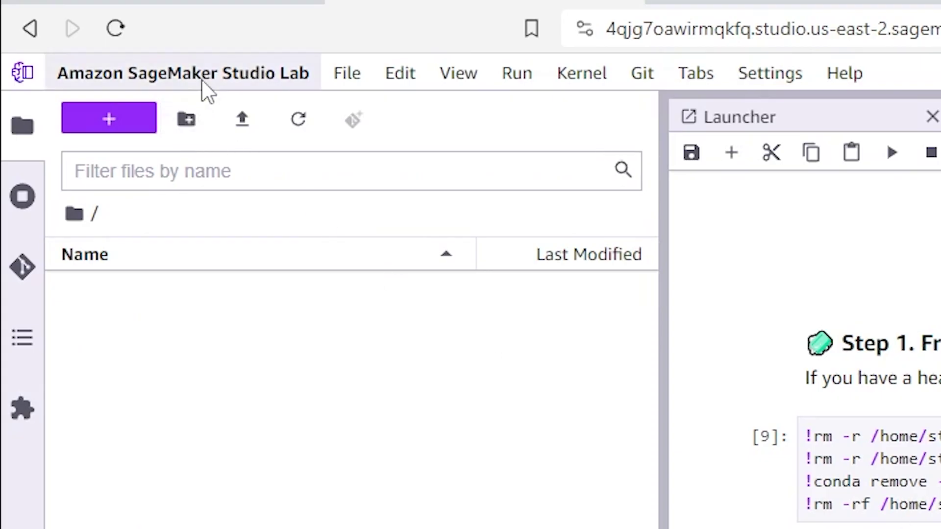
Restart JupyterLab from the Studio Lab menu, saving the notebook when prompted.
click(202, 81)
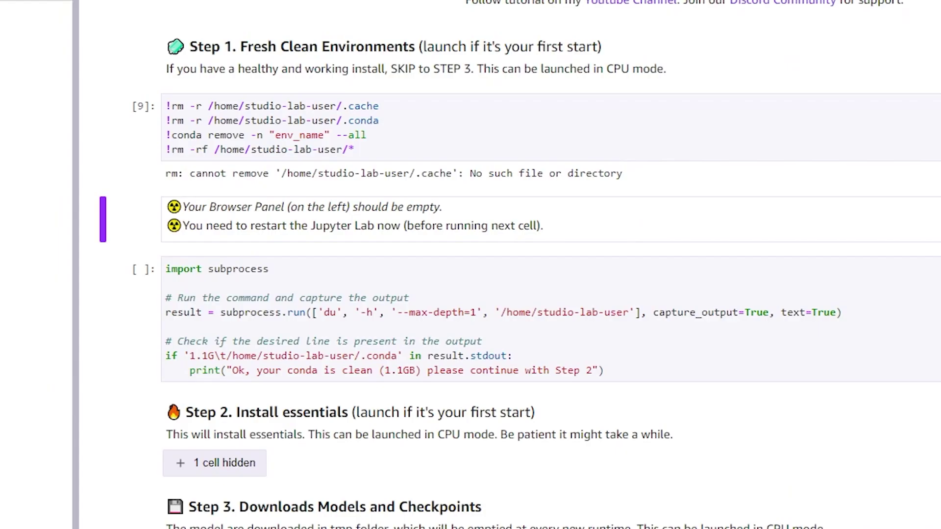
click(215, 143)
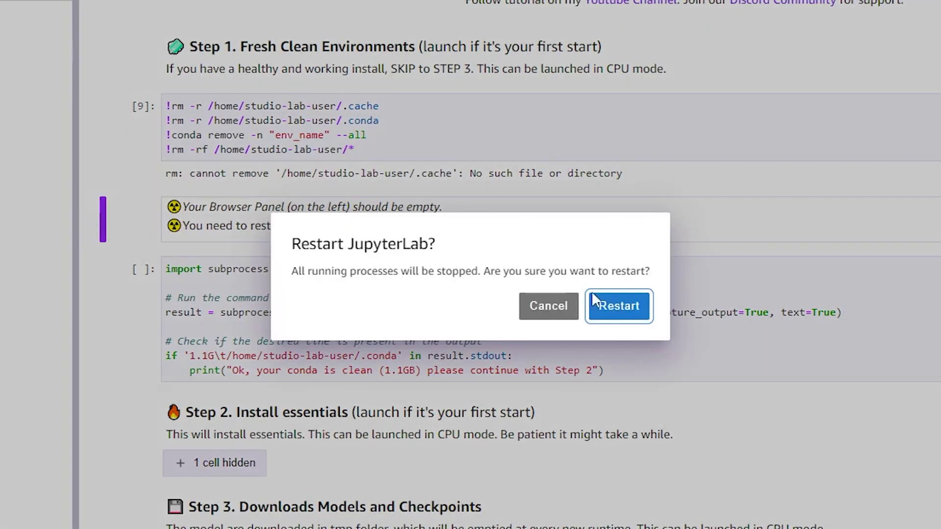
click(624, 310)
click(603, 307)
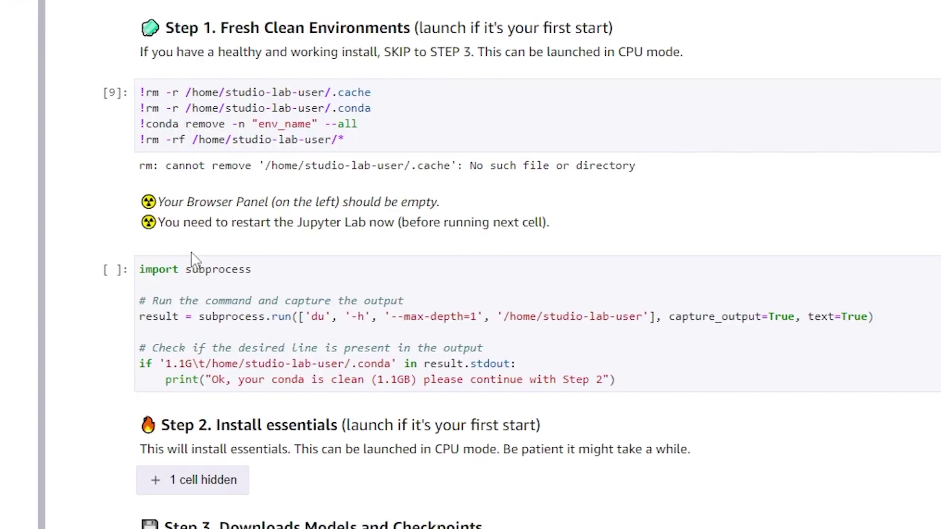
Run the conda size check, confirming a clean 1.1GB install.
click(238, 330)
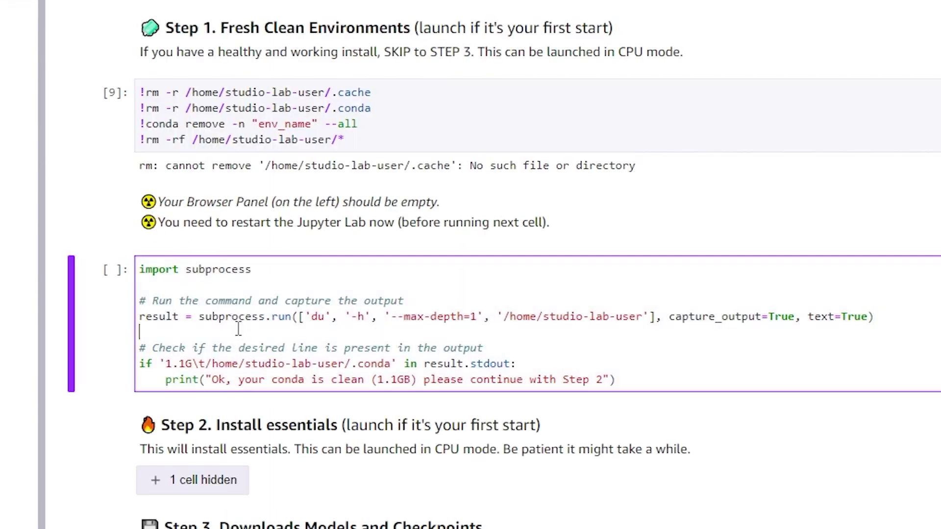
key(shift+Return)
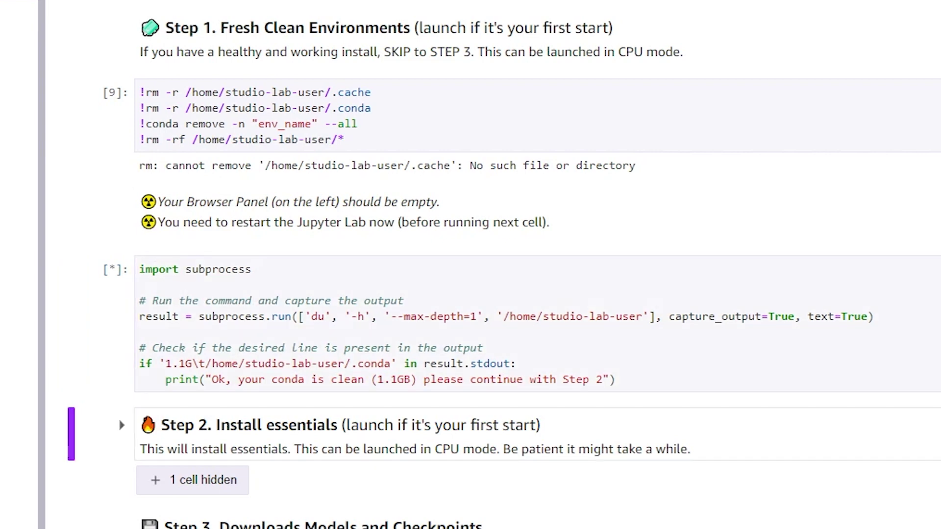
drag(172, 408, 539, 412)
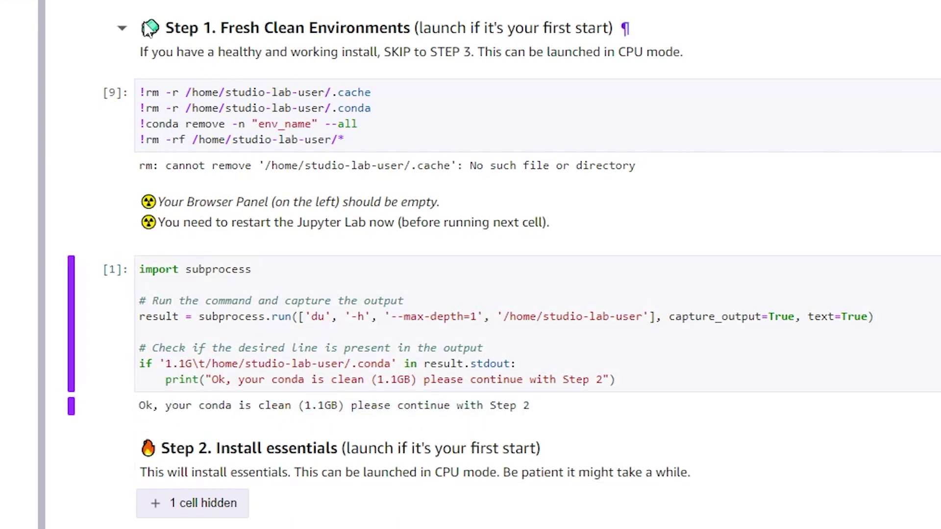
Expand Step 2 and run its install-essentials cell, creating the stable-diffusion-webui folder.
click(122, 27)
click(121, 130)
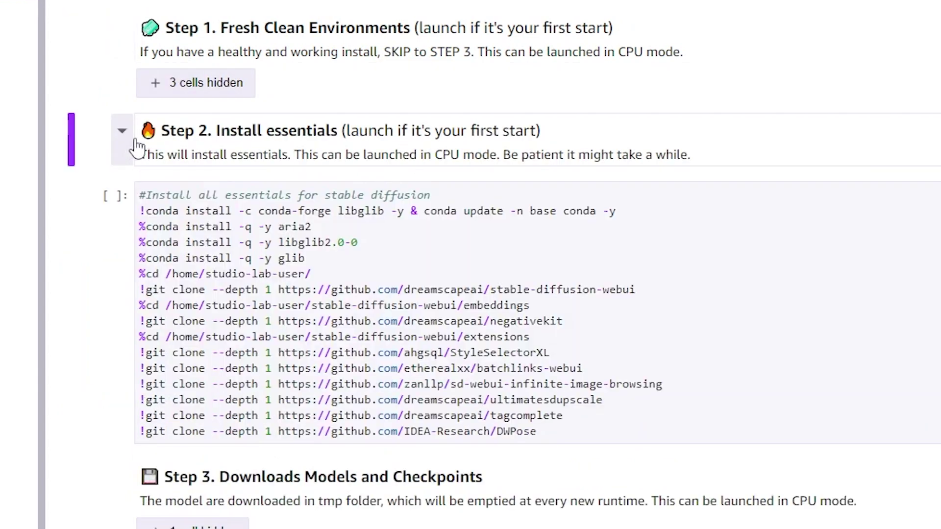
drag(141, 132, 327, 140)
click(327, 140)
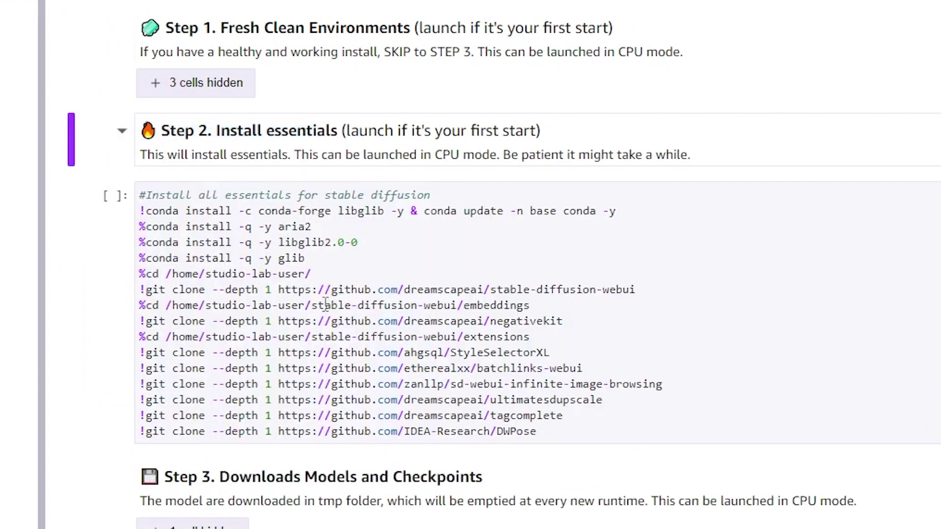
click(329, 274)
drag(321, 158, 569, 163)
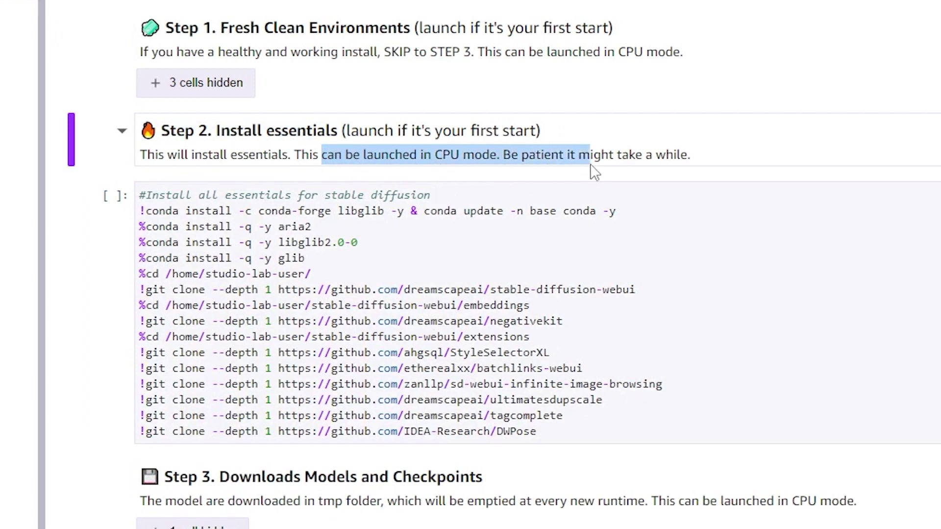
click(568, 166)
drag(505, 156, 688, 163)
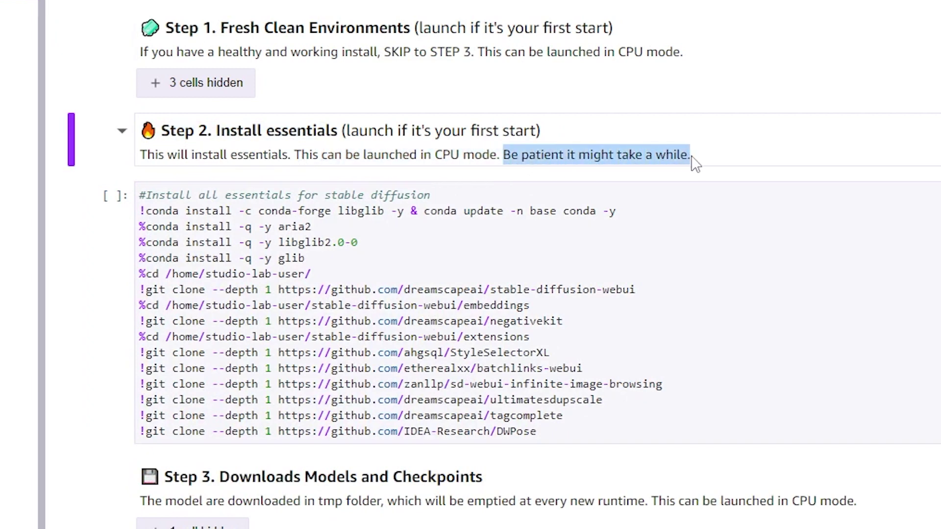
click(701, 162)
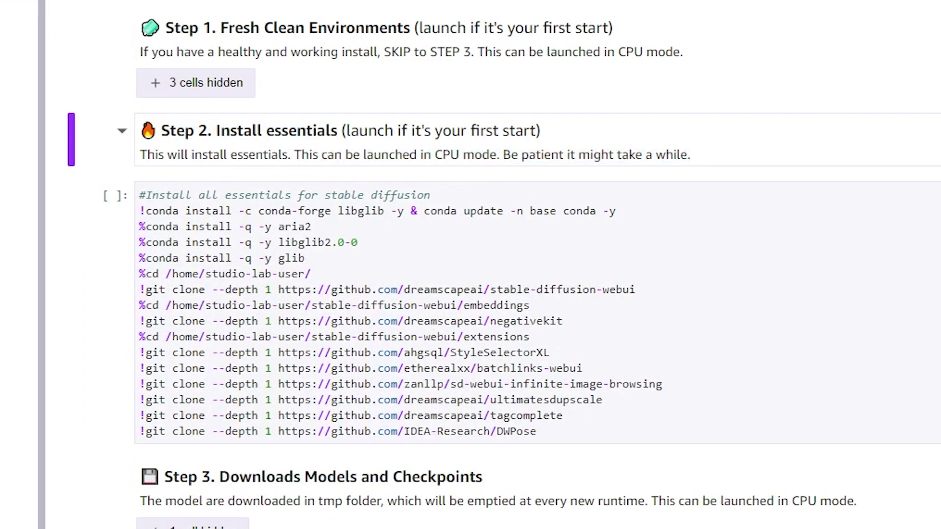
key(shift+Return)
key(ctrl+Return)
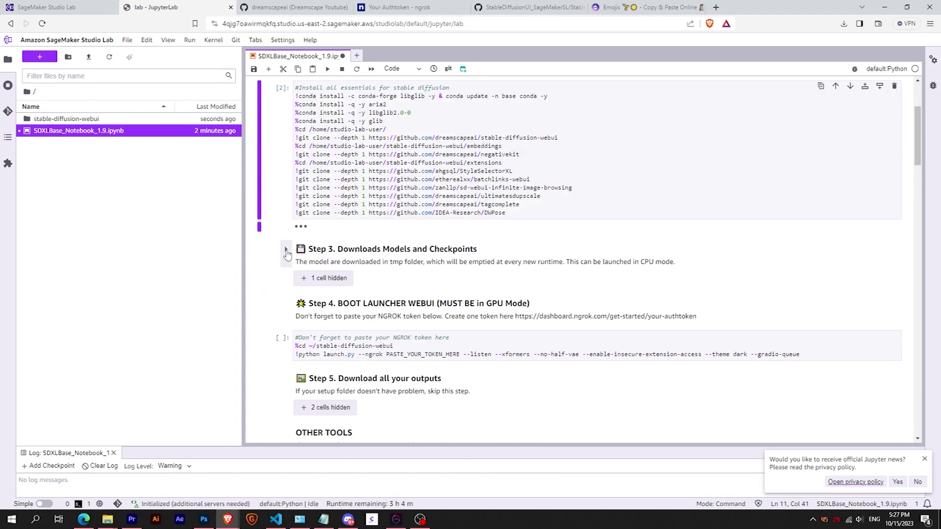
Expand the hidden Step 3 cell and run it to download the SDXL base, refiner and VAE files.
click(347, 273)
click(355, 252)
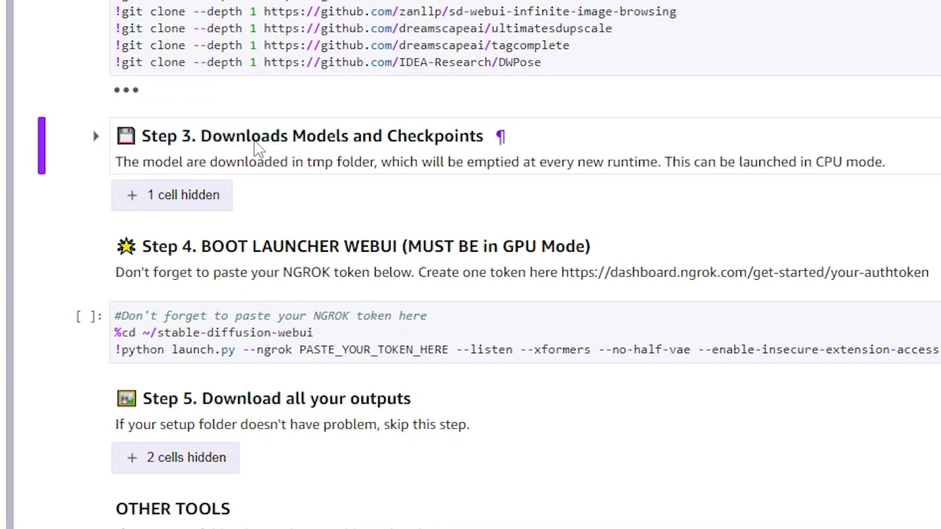
click(96, 137)
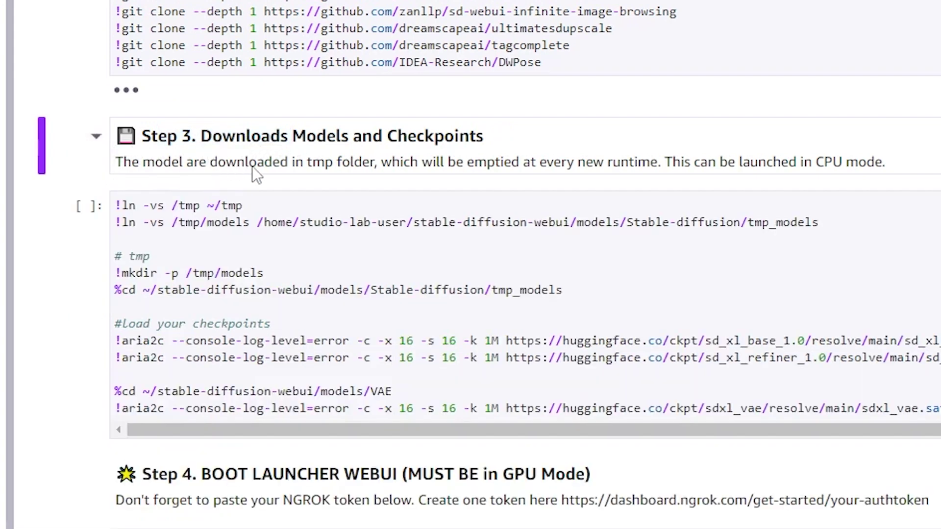
drag(264, 164, 642, 171)
click(670, 168)
scroll(558, 181, down, 2)
click(202, 190)
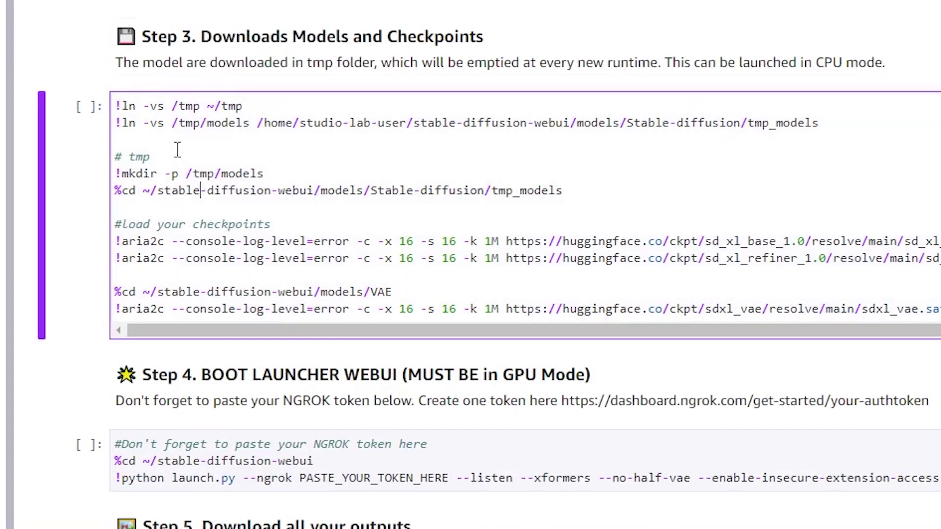
key(shift+Return)
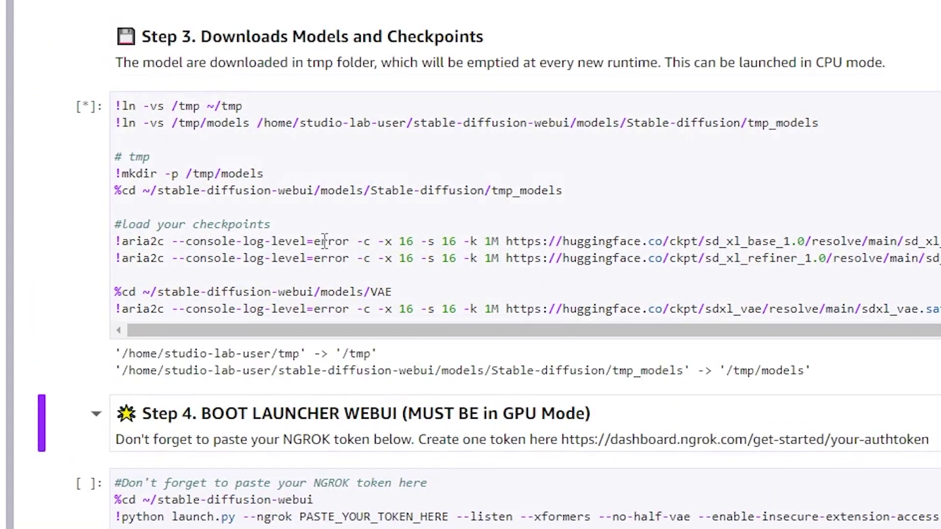
scroll(326, 234, down, 6)
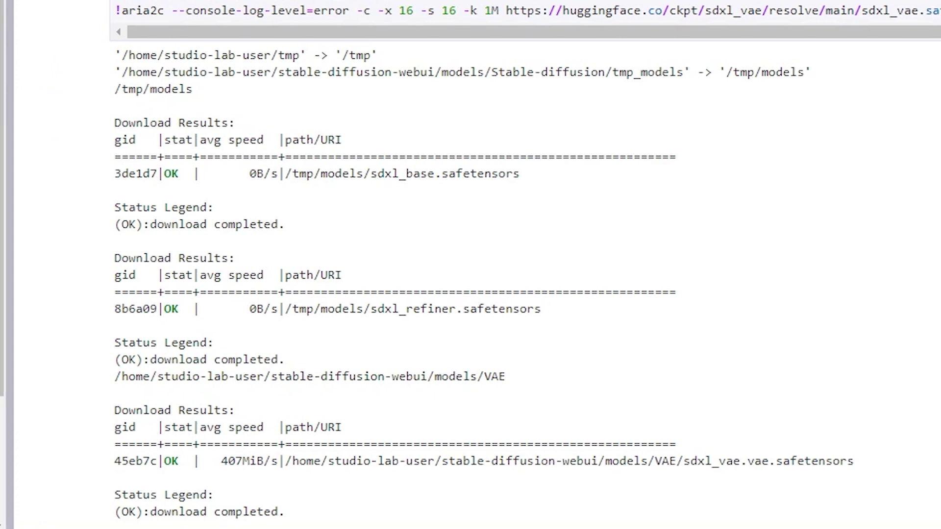
scroll(431, 485, down, 5)
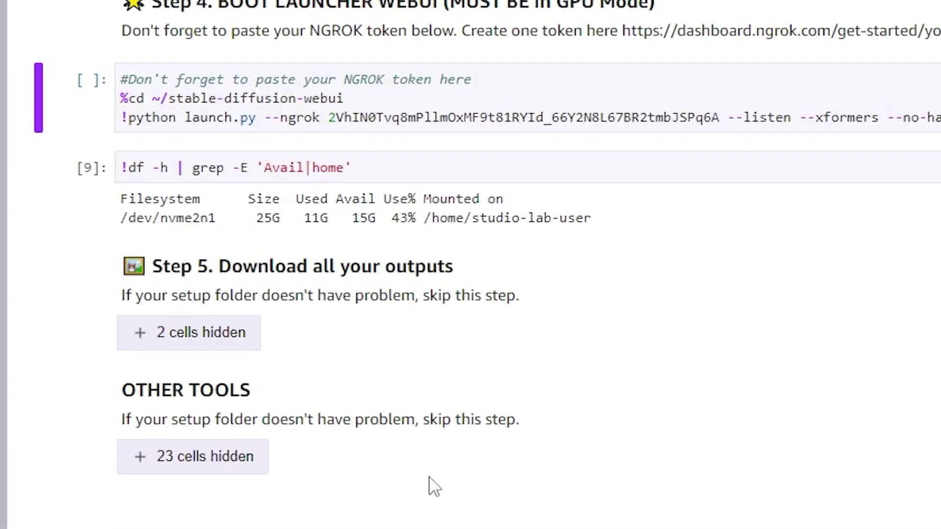
Check the disk usage (11G used) and read the Step 4 instruction to paste the ngrok token.
click(295, 197)
drag(293, 220, 380, 230)
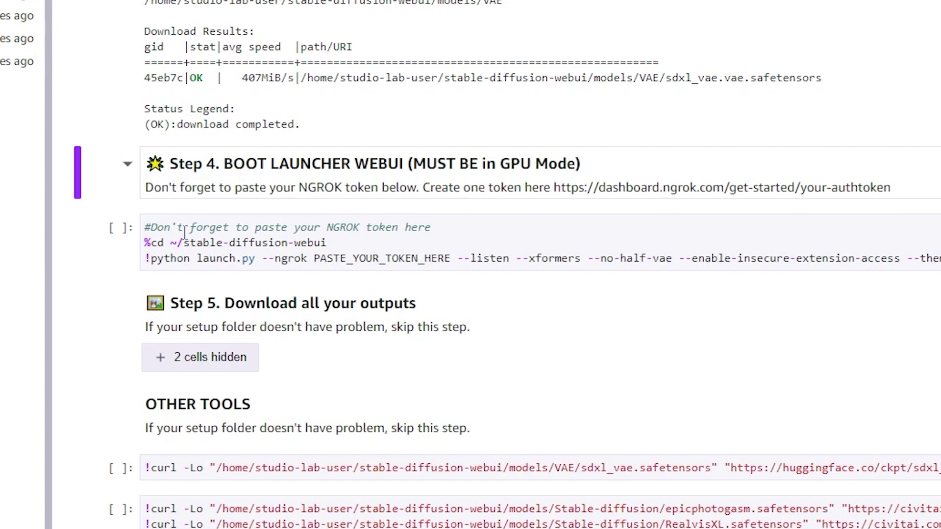
drag(185, 230, 403, 227)
click(399, 226)
drag(295, 189, 425, 203)
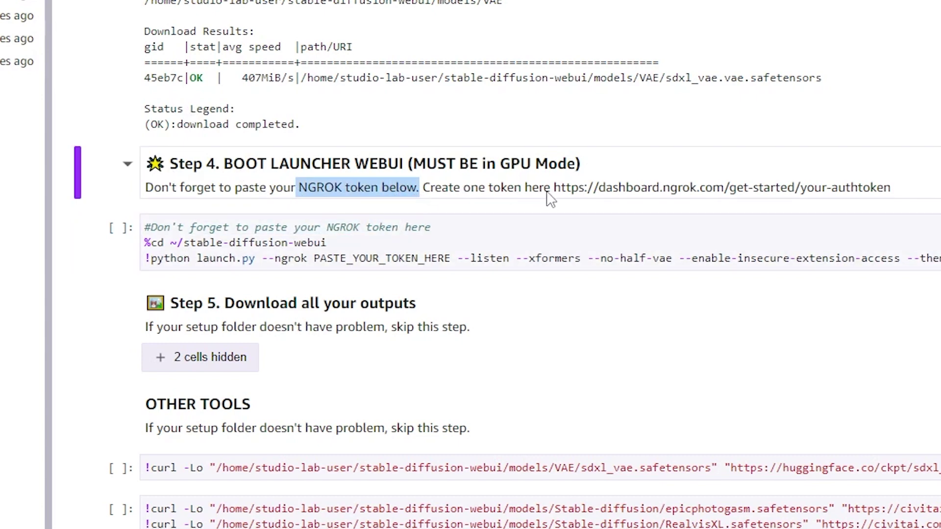
Copy the authtoken from the ngrok dashboard and return to the notebook's Step 4 cell.
drag(555, 193, 901, 194)
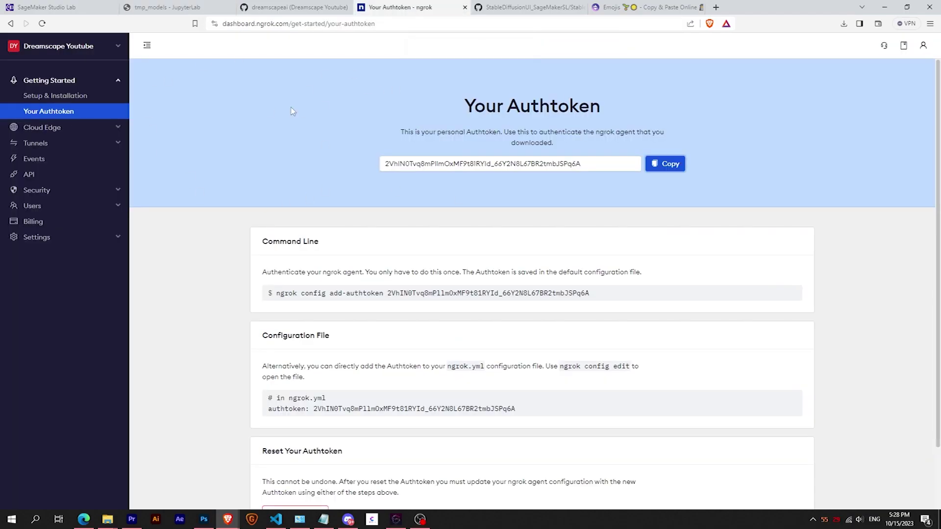
click(665, 166)
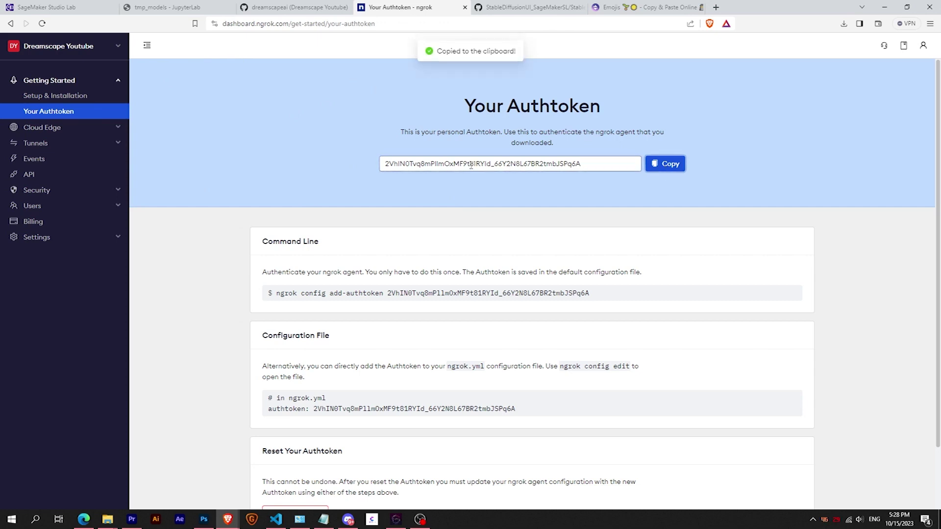
click(164, 6)
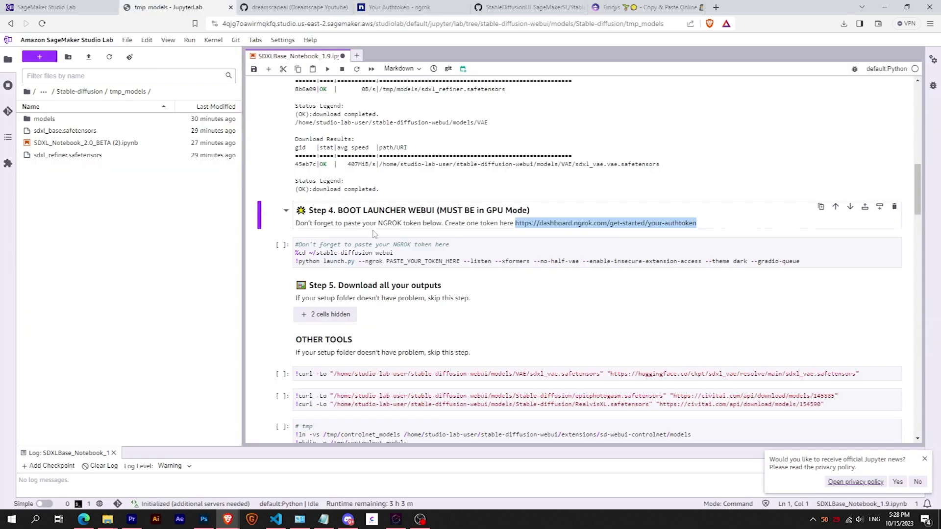
scroll(380, 239, down, 1)
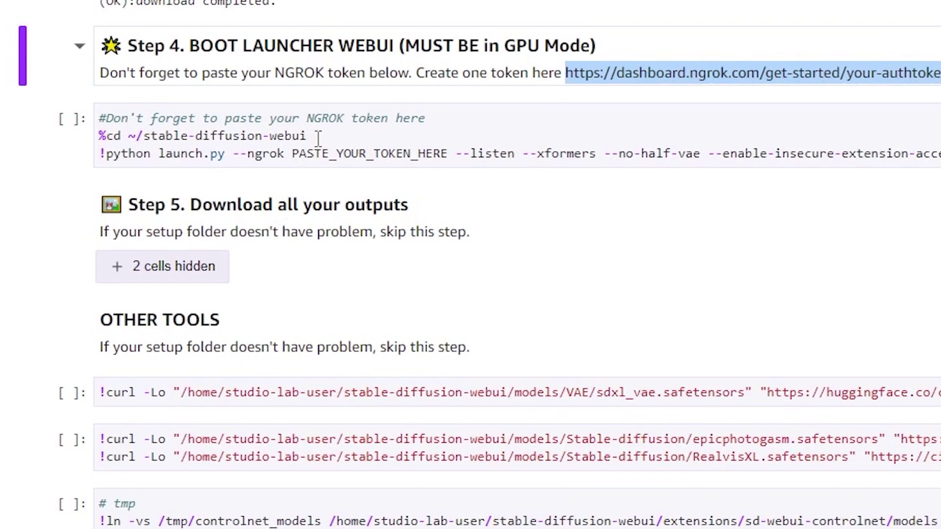
Replace PASTE_YOUR_TOKEN_HERE in the Step 4 launch command with the ngrok authtoken and run it.
click(293, 154)
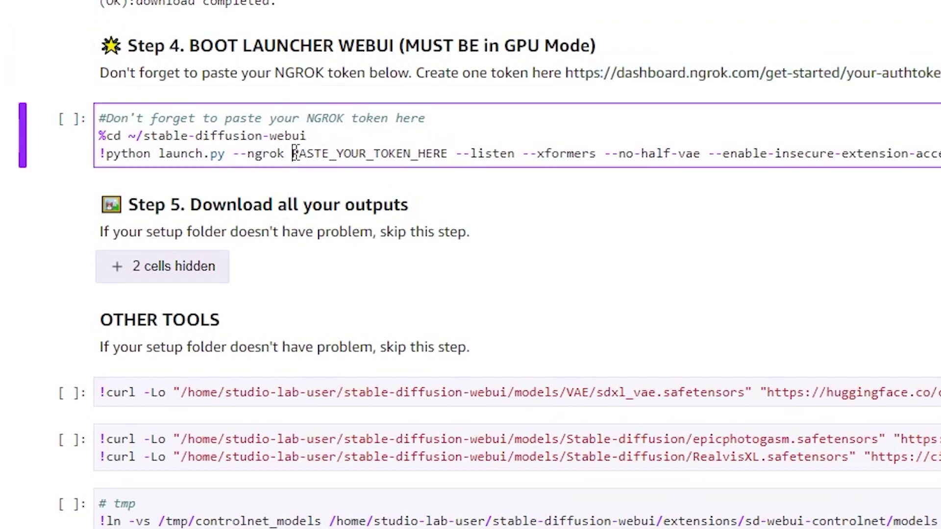
click(446, 161)
double_click(410, 150)
key(ctrl+v)
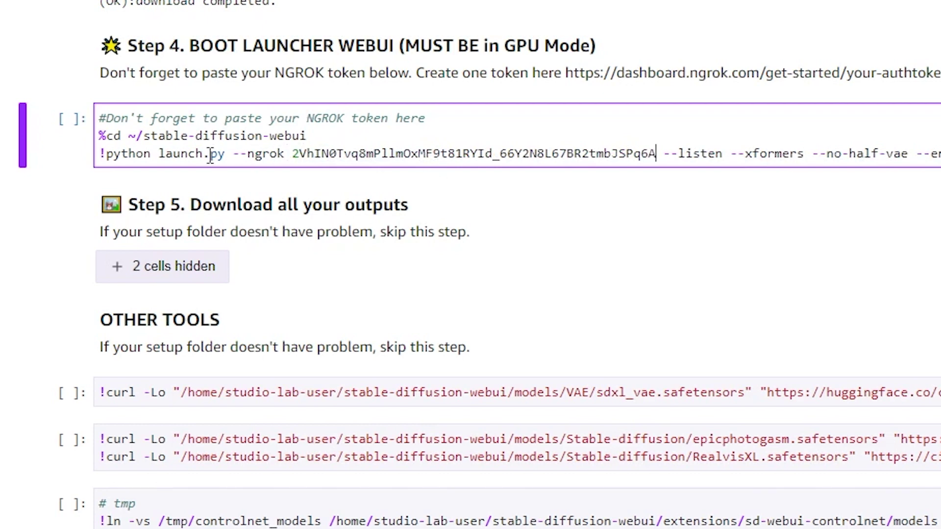
drag(120, 153, 473, 153)
click(474, 151)
drag(656, 154, 735, 154)
key(shift+Return)
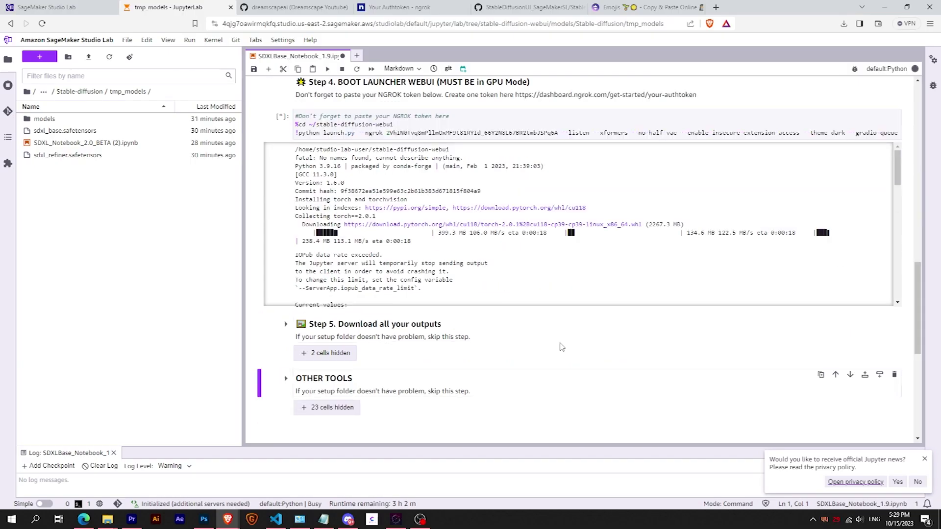
Follow the launch output until ngrok connects, then open the WebUI's public ngrok link.
click(544, 288)
scroll(543, 288, down, 10)
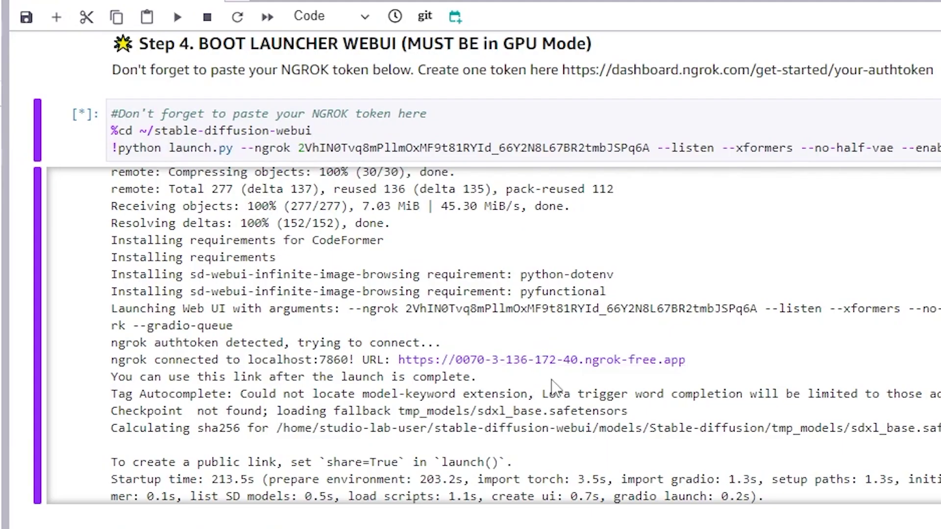
right_click(591, 277)
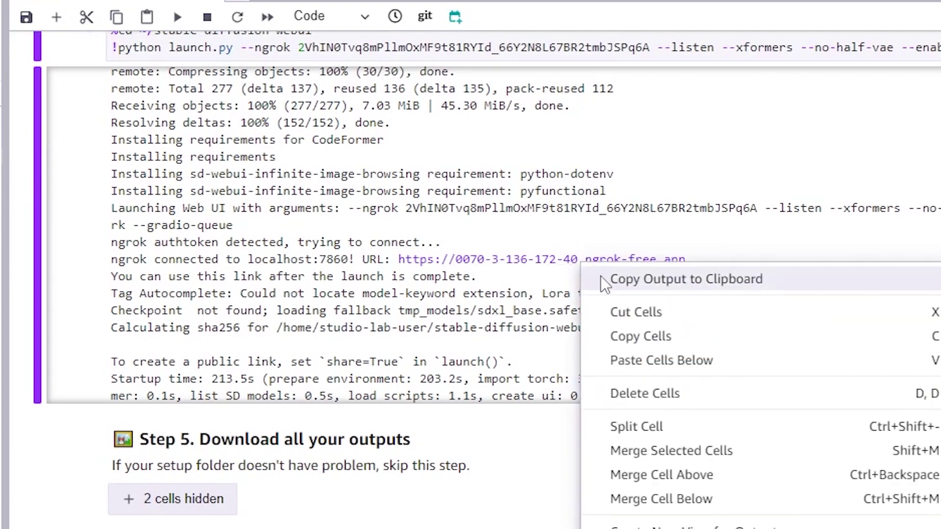
click(553, 259)
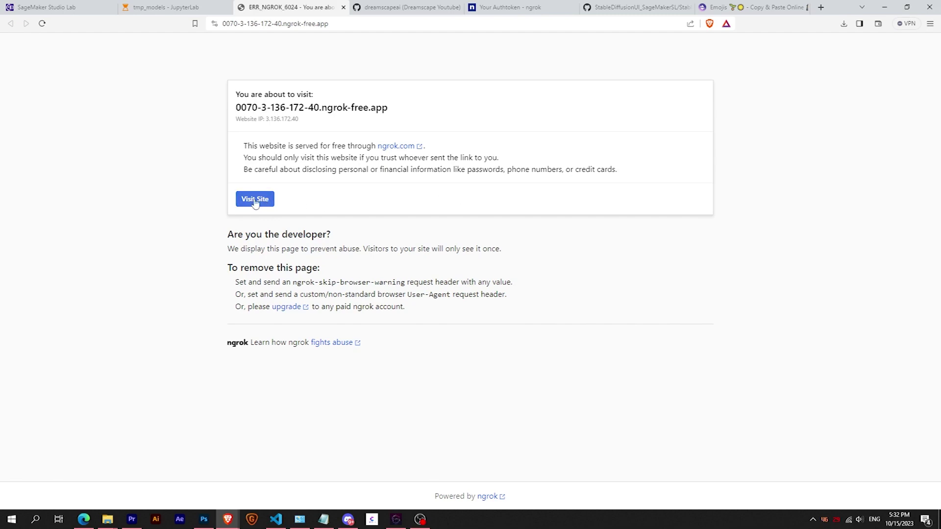
Continue past ngrok's warning page and watch the notebook while sdxl_base.safetensors loads.
click(255, 199)
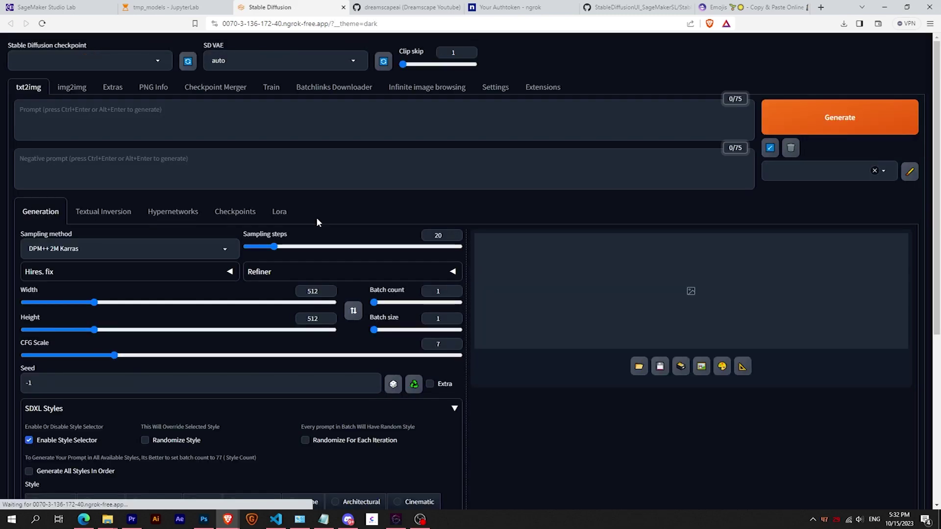
click(169, 6)
scroll(393, 172, down, 3)
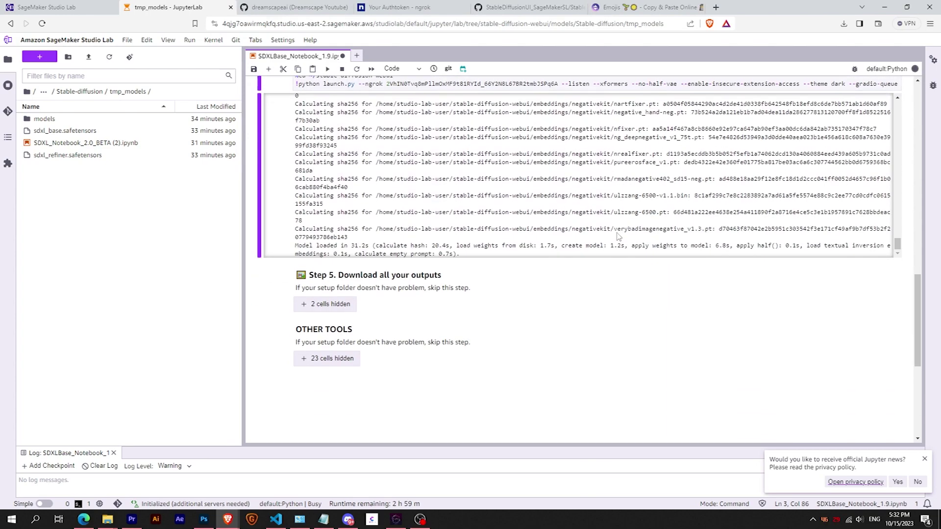
scroll(538, 311, up, 5)
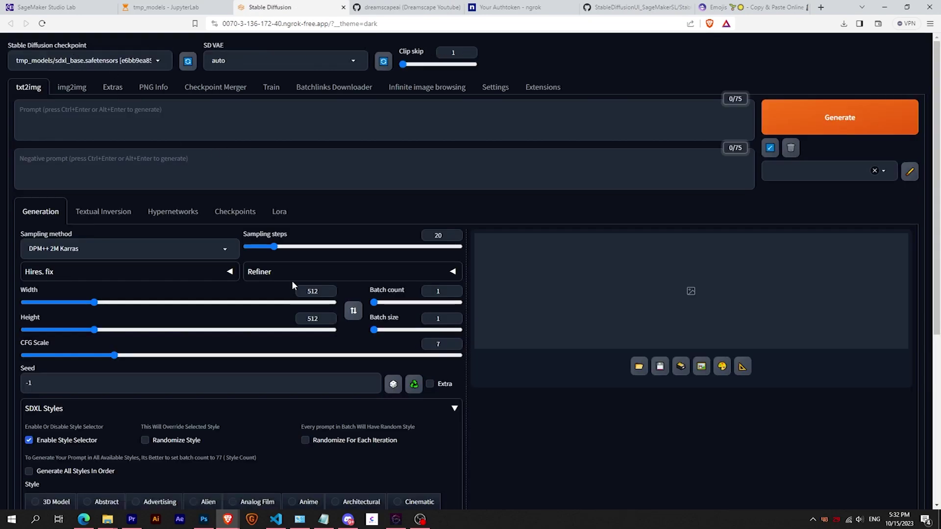
Generate a 'toucan in lushful jungle' image at 1024 width in the Cinematic style.
click(177, 133)
text(tou)
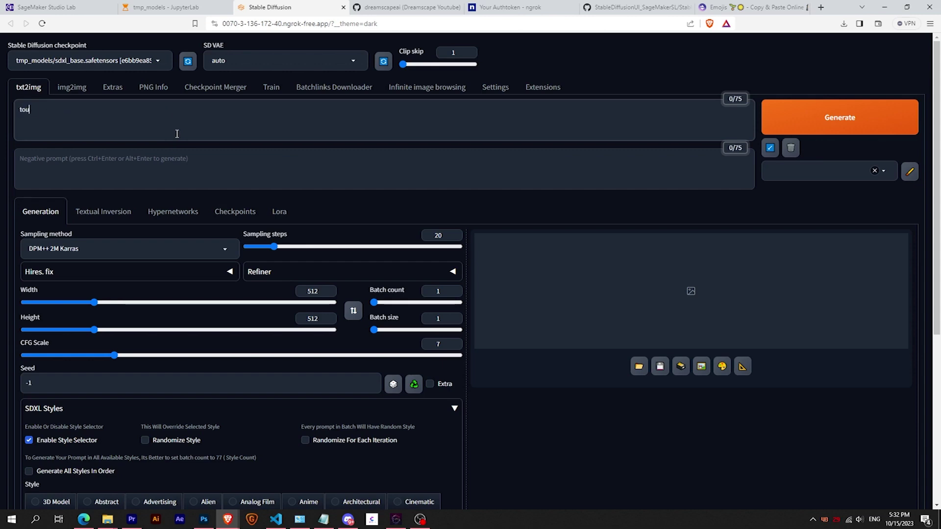
text(can in lushful jungle)
key(Tab)
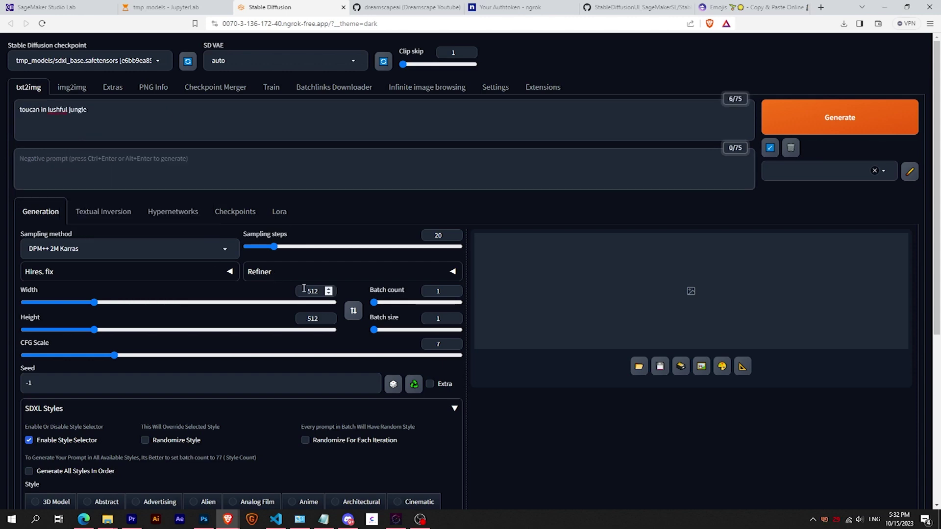
double_click(303, 288)
text(1024)
key(Tab)
text(1024)
scroll(191, 379, down, 3)
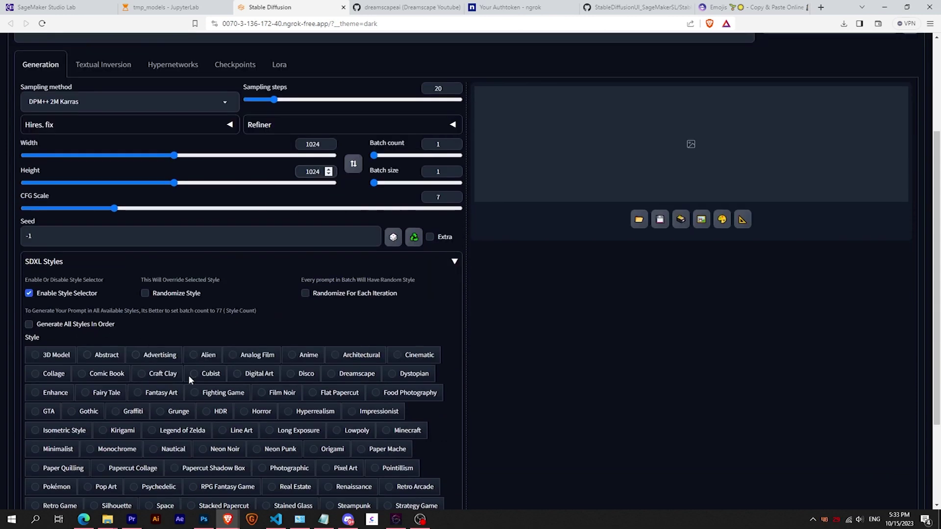
click(420, 355)
click(455, 261)
click(809, 118)
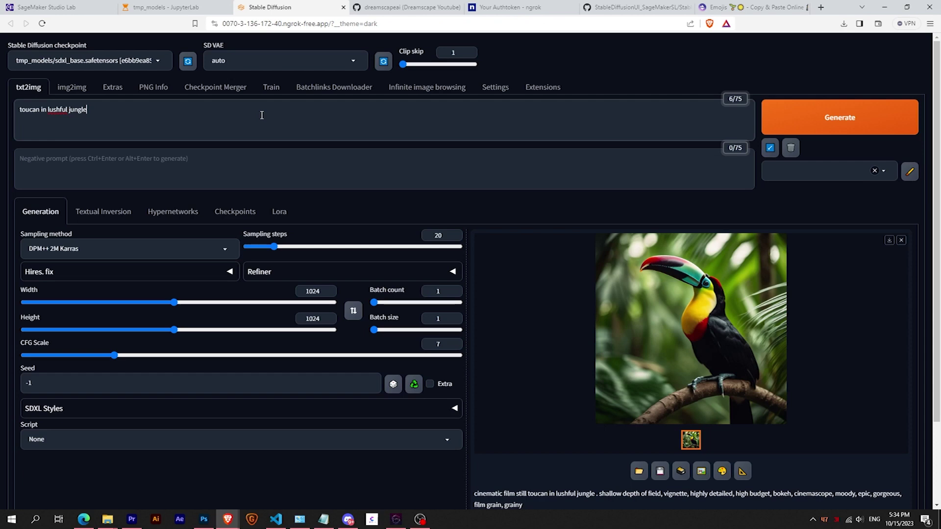
Replace the prompt with 'a lion photography', generate it, and preview the result full-size.
triple_click(261, 115)
text(a lion photography)
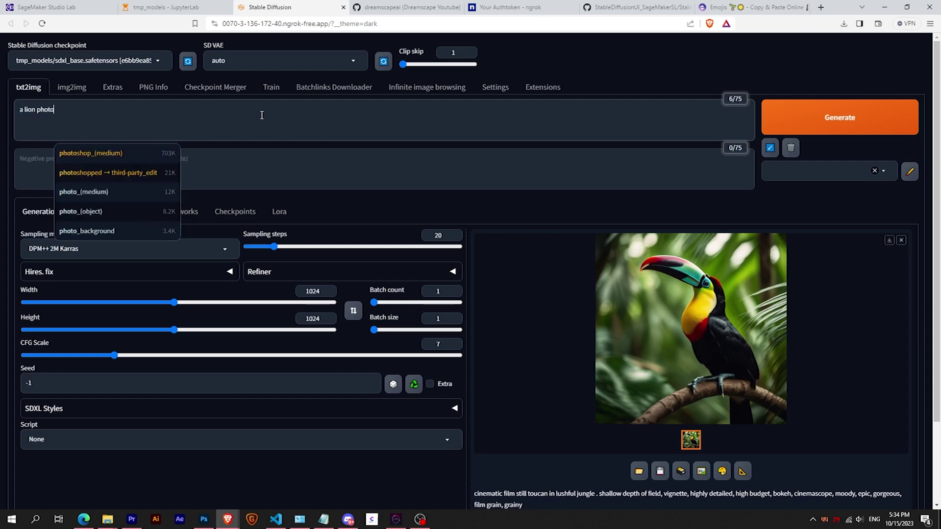
key(ctrl+Return)
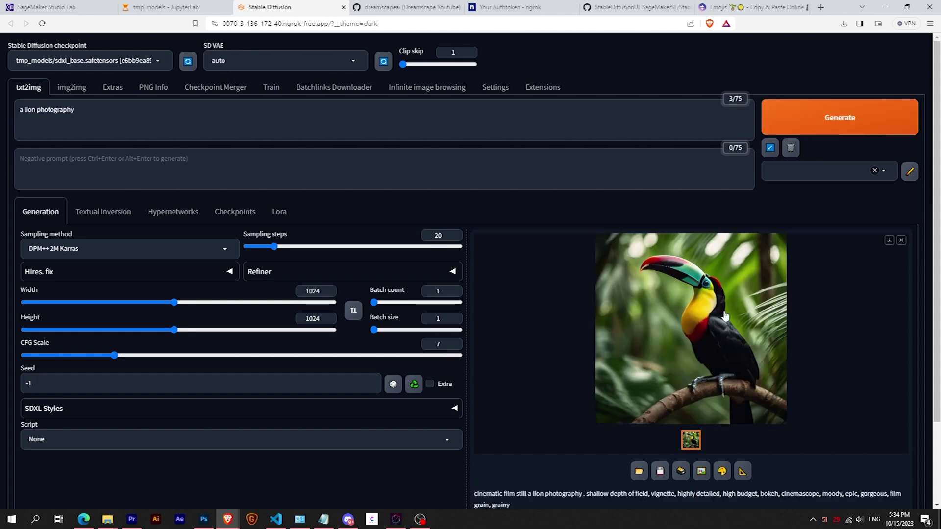
click(731, 338)
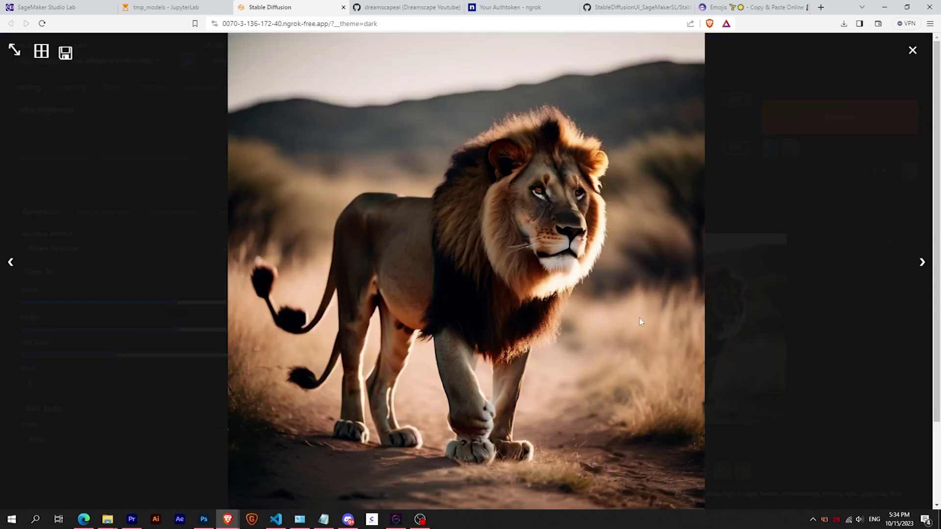
click(799, 302)
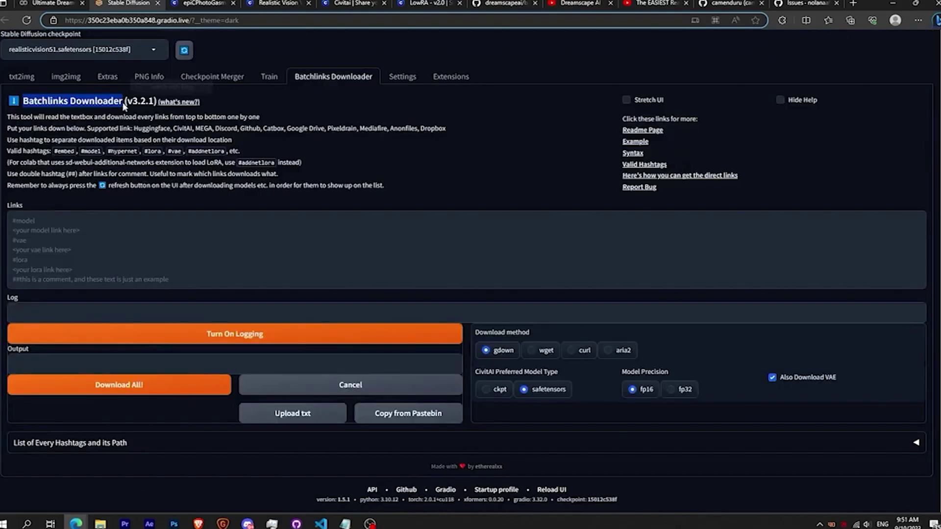
Highlight the extension author credit and valid hashtags, then expand the hashtag-and-path list.
drag(527, 465, 466, 467)
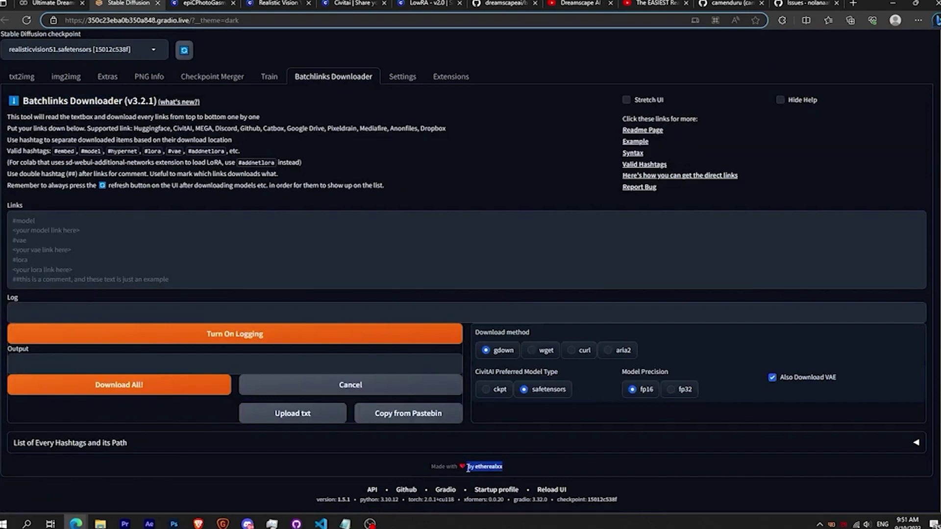
click(63, 169)
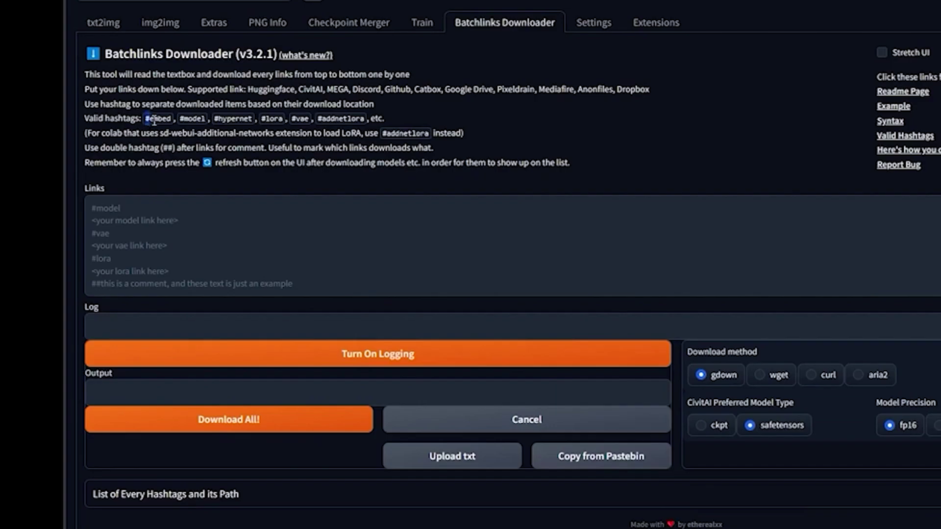
drag(154, 120, 387, 122)
click(178, 494)
scroll(189, 447, down, 3)
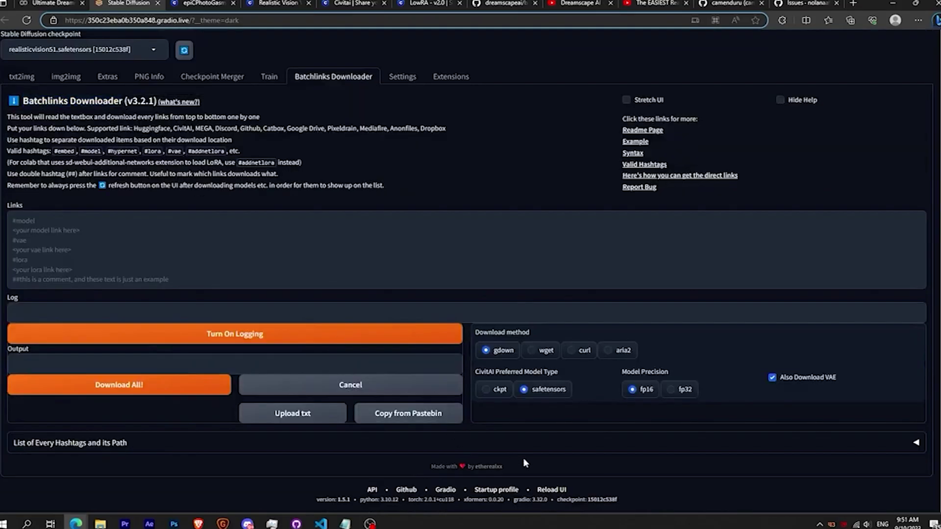
Re-check the valid hashtags from #embed to #addnetlora and review their listed paths.
drag(503, 467, 468, 468)
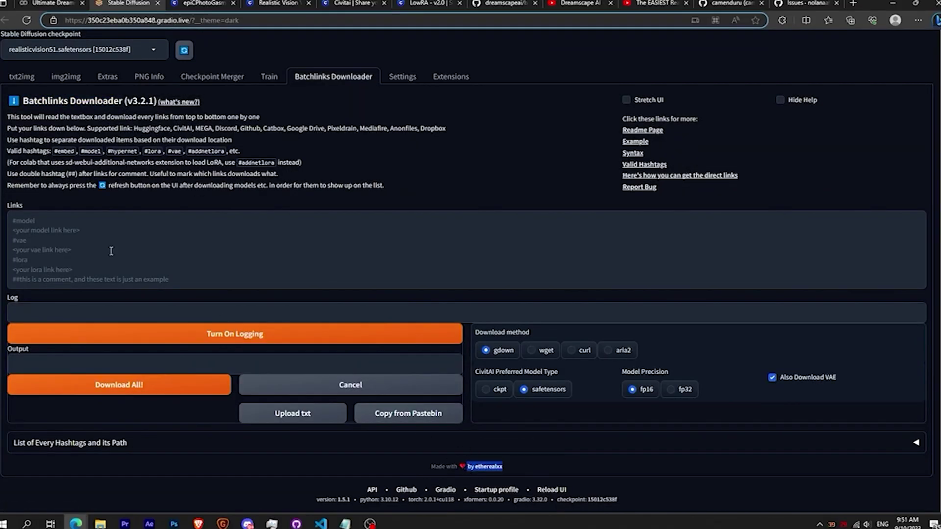
click(74, 207)
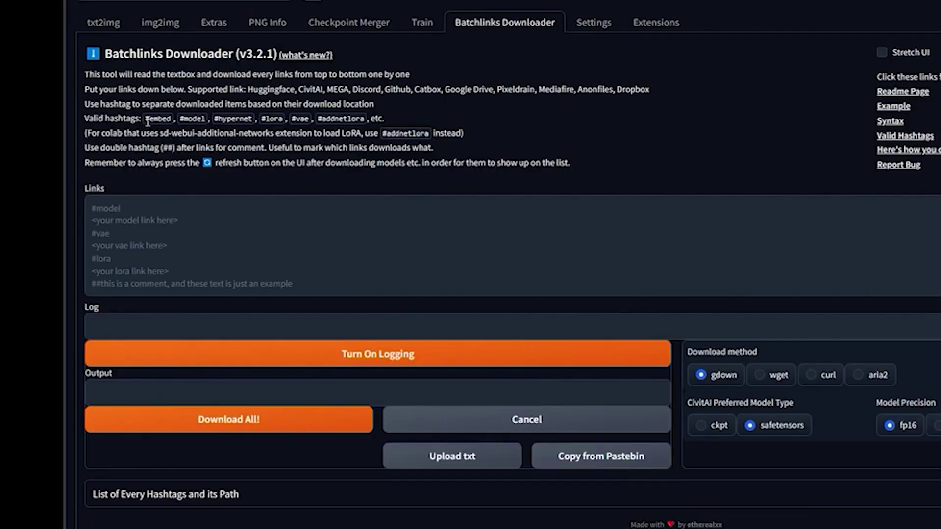
drag(146, 121, 372, 122)
click(166, 495)
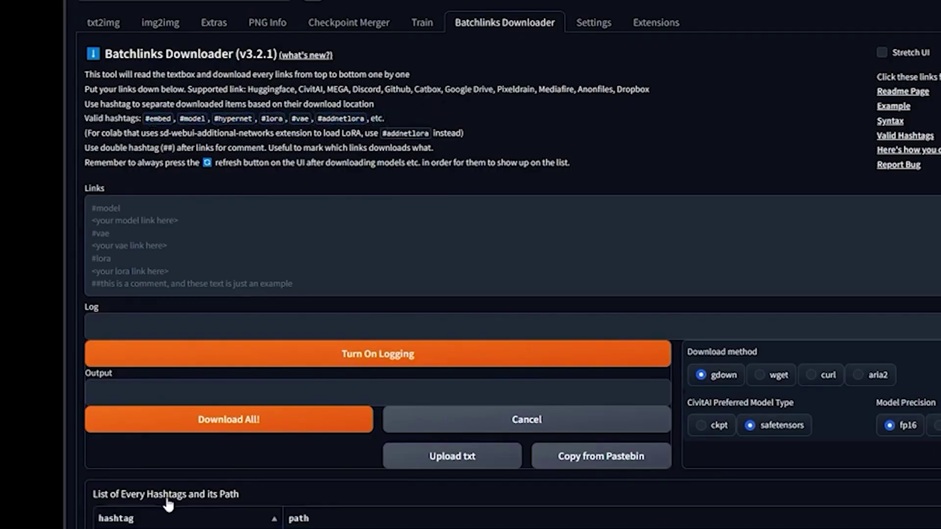
scroll(189, 442, down, 5)
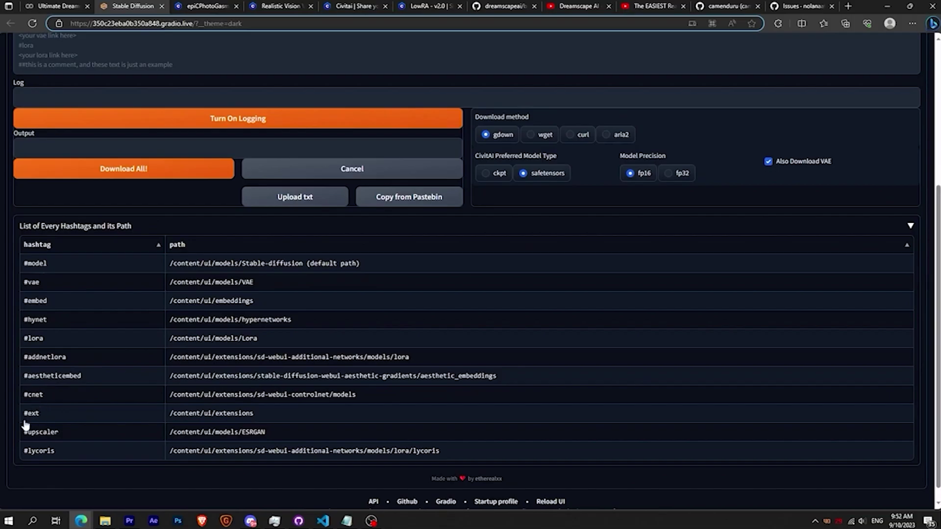
scroll(139, 180, up, 3)
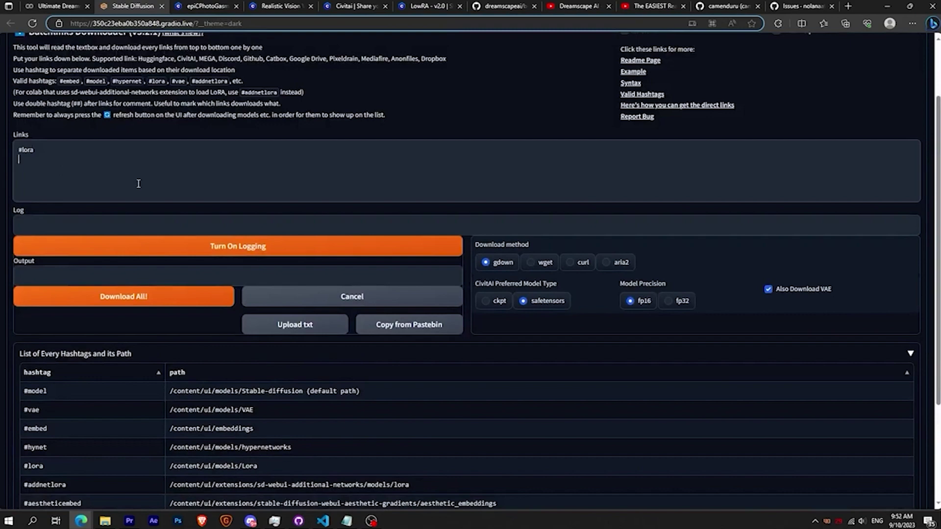
click(361, 6)
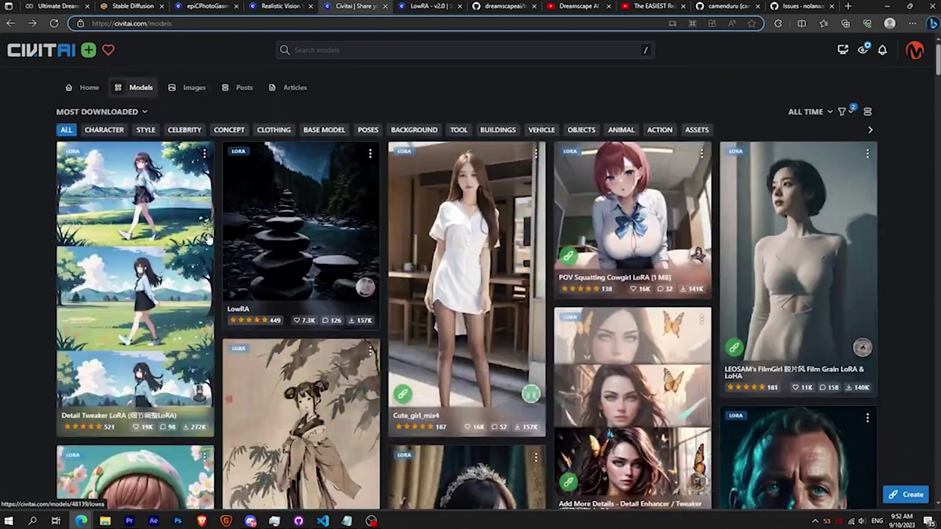
Copy the LowRA LoRA download link from Civitai and bring it back to the Links box.
click(419, 6)
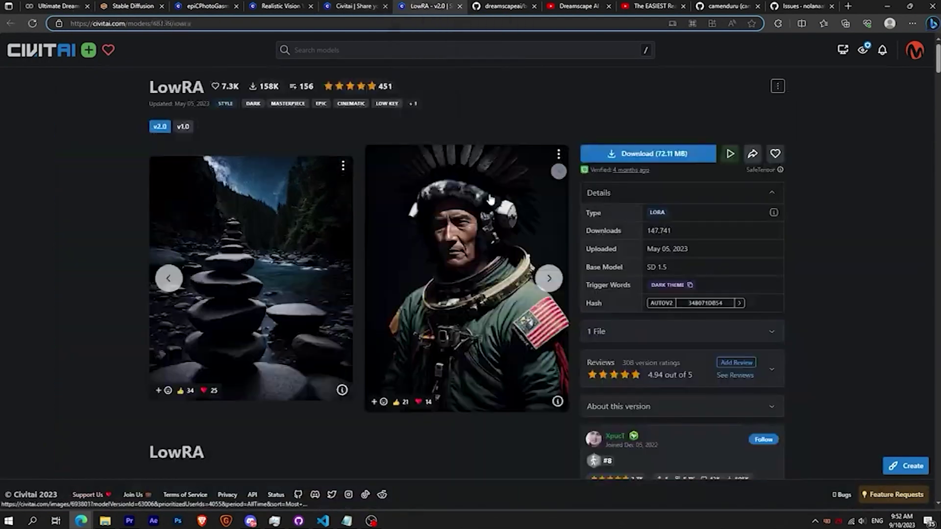
right_click(635, 155)
click(677, 243)
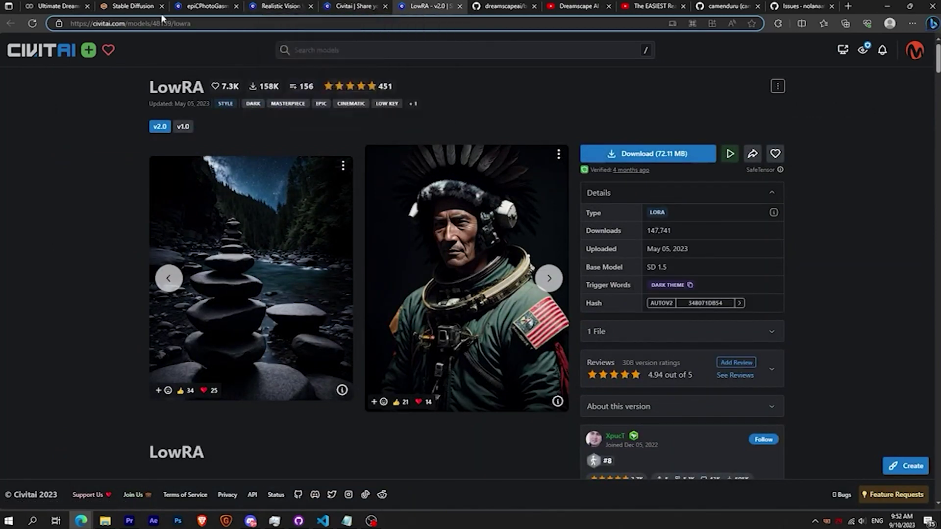
click(131, 6)
right_click(34, 157)
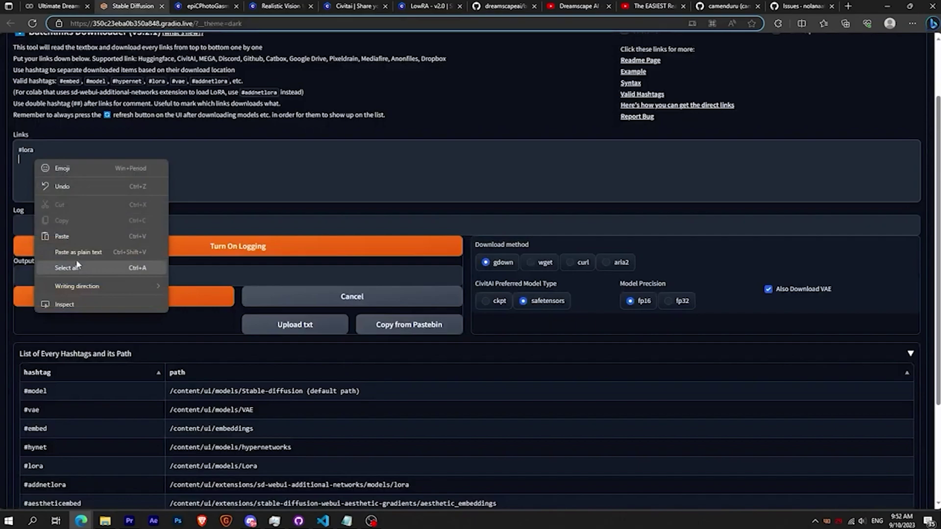
Paste the LowRA link and the four other Civitai LoRA links under #lora.
click(69, 238)
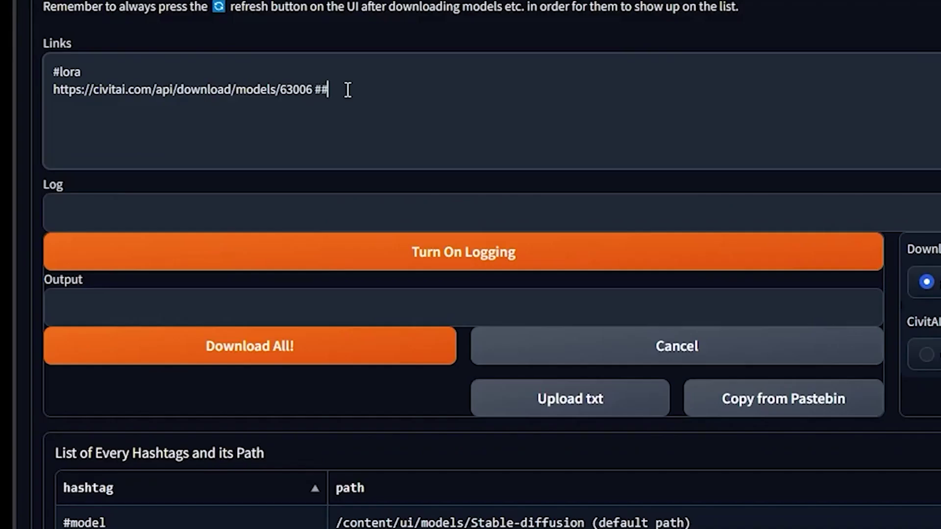
triple_click(395, 91)
click(291, 219)
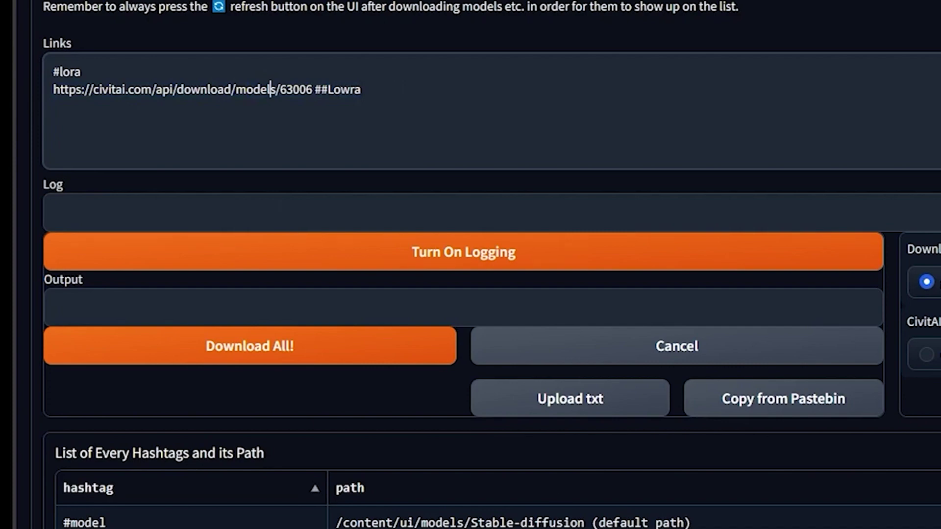
key(alt+Tab)
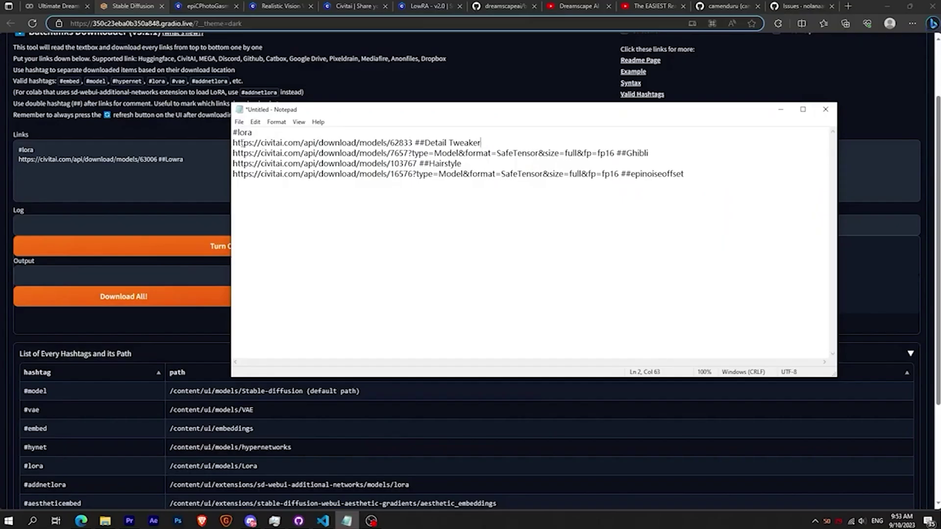
key(shift+Home)
key(End)
drag(684, 174, 222, 139)
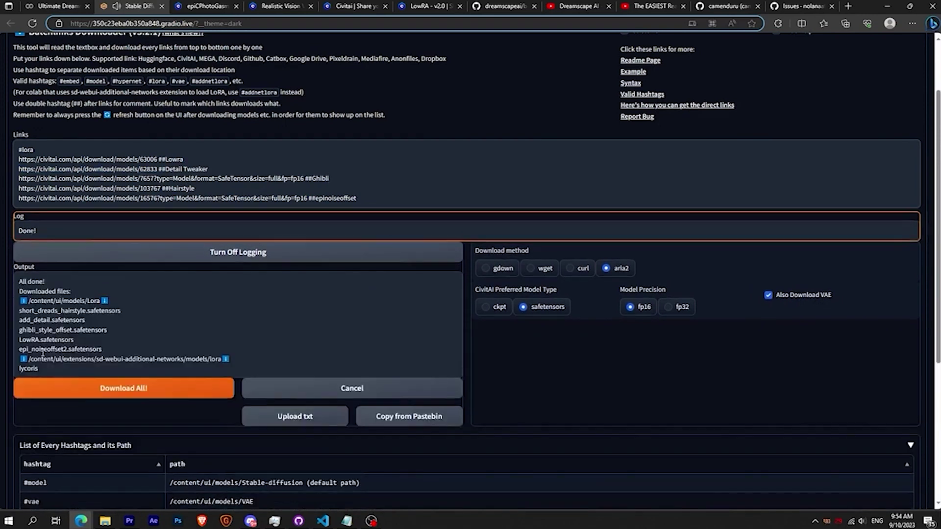
scroll(43, 352, up, 2)
In txt2img, add add_detail, epi_noiseoffset2, ghibli_style_offset and short_dreads_hairstyle LoRAs to the prompt.
click(29, 87)
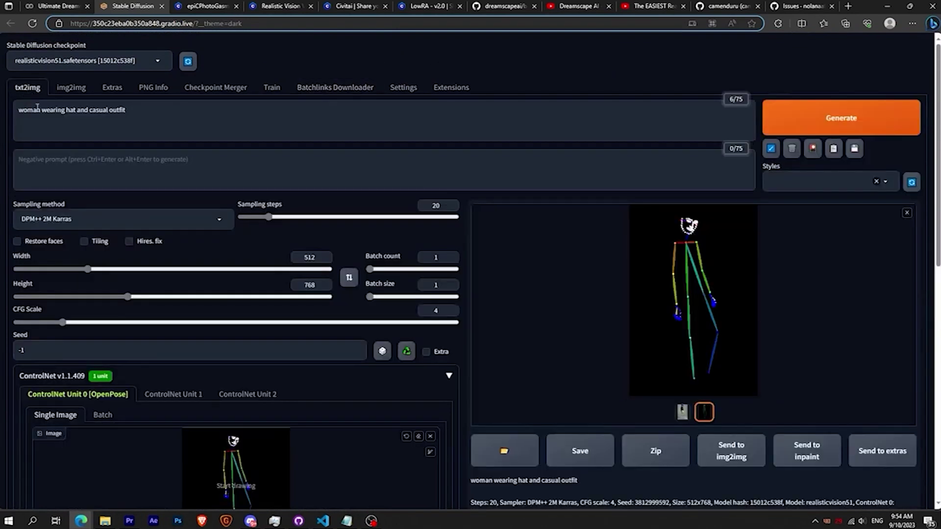
click(813, 149)
click(86, 319)
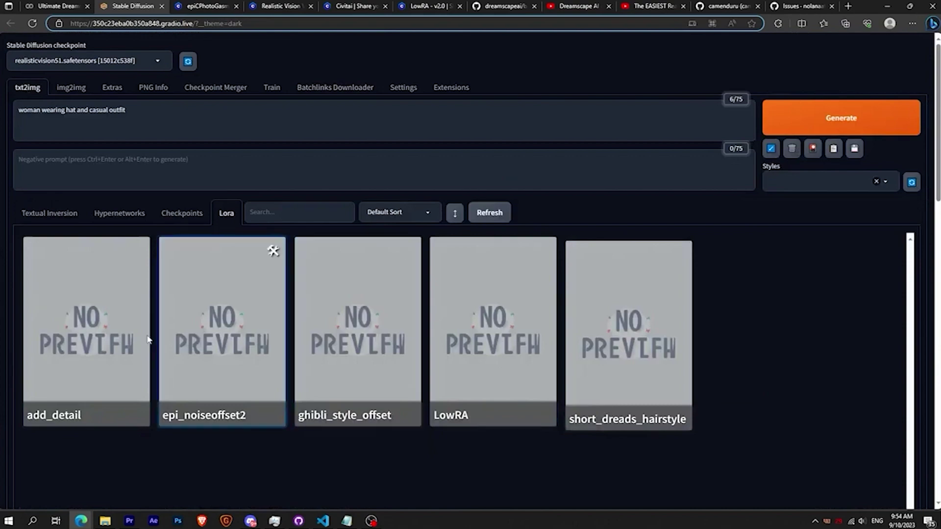
click(214, 345)
click(307, 336)
click(660, 328)
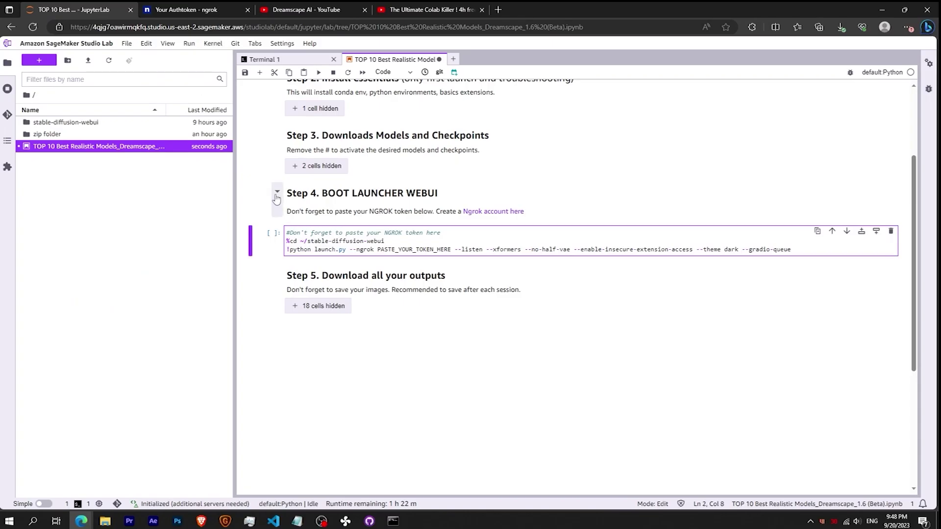
Review the Step 5 compress-outputs cell and open the zip folder listing part_1.zip and part_2.zip.
click(277, 194)
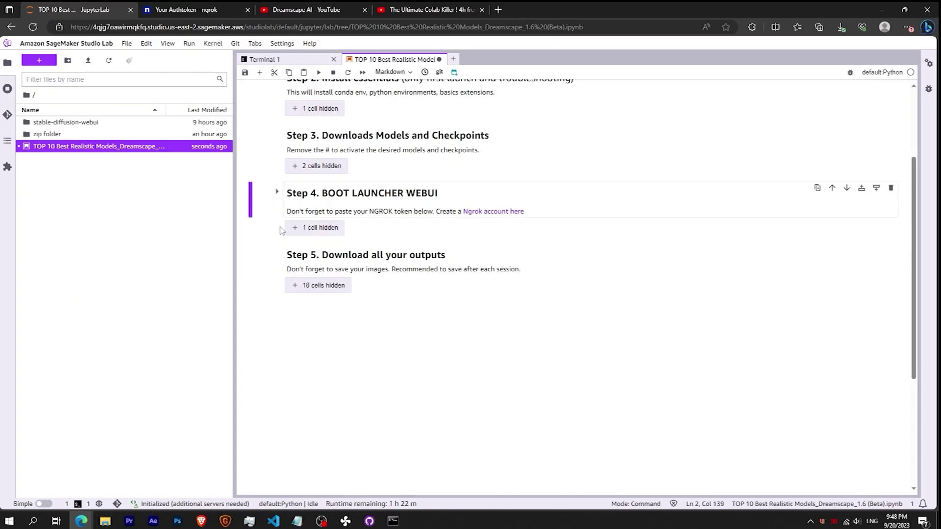
click(276, 254)
scroll(400, 269, down, 3)
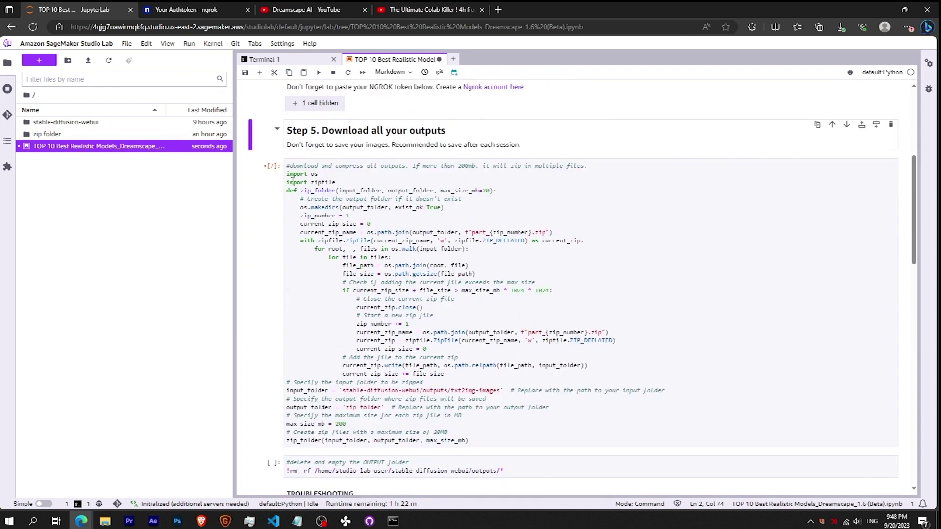
drag(307, 165, 385, 164)
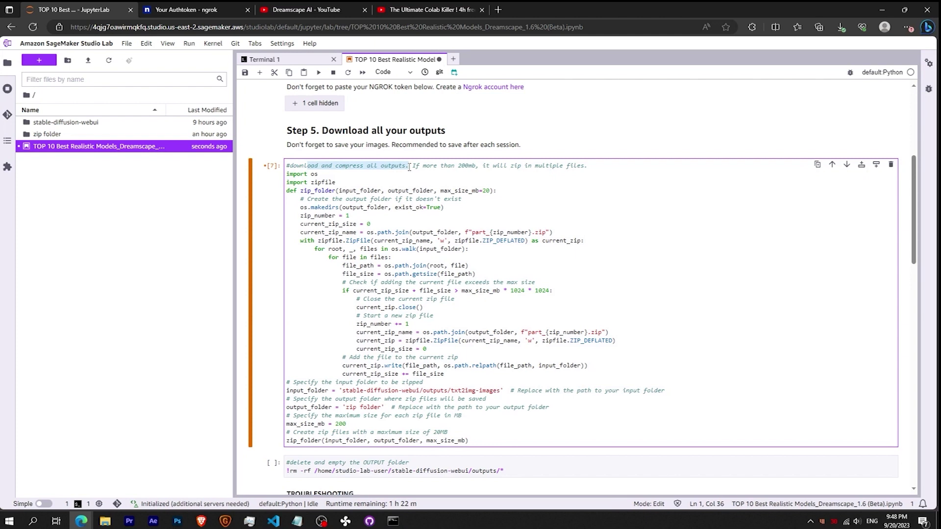
click(409, 167)
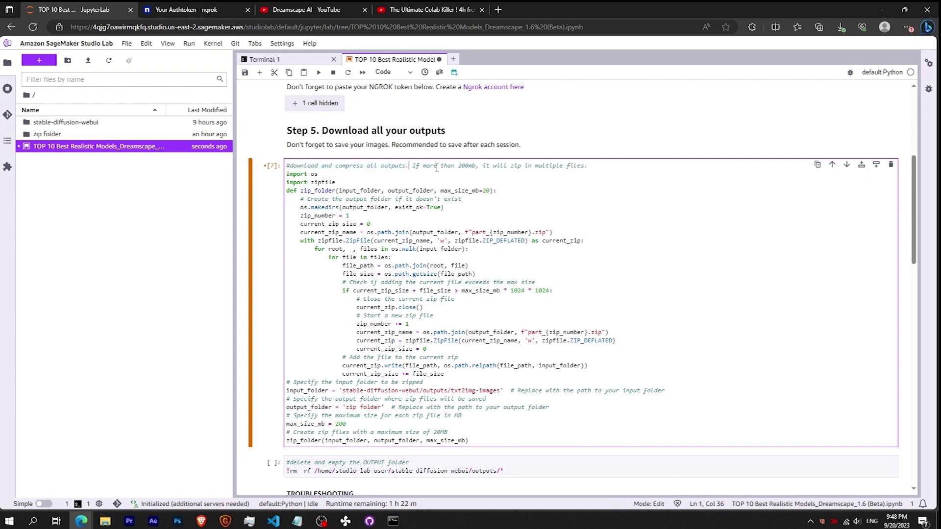
key(shift+Right)
key(shift+Right)
key(shift+Right)
key(shift+Right)
key(shift+Right)
key(shift+Right)
key(shift+Right)
key(shift+Right)
key(shift+Right)
key(shift+Right)
key(shift+Right)
key(shift+Right)
key(shift+Right)
key(shift+Right)
key(shift+Right)
key(shift+Right)
key(shift+Right)
key(shift+Right)
key(shift+Right)
key(shift+Right)
key(Right)
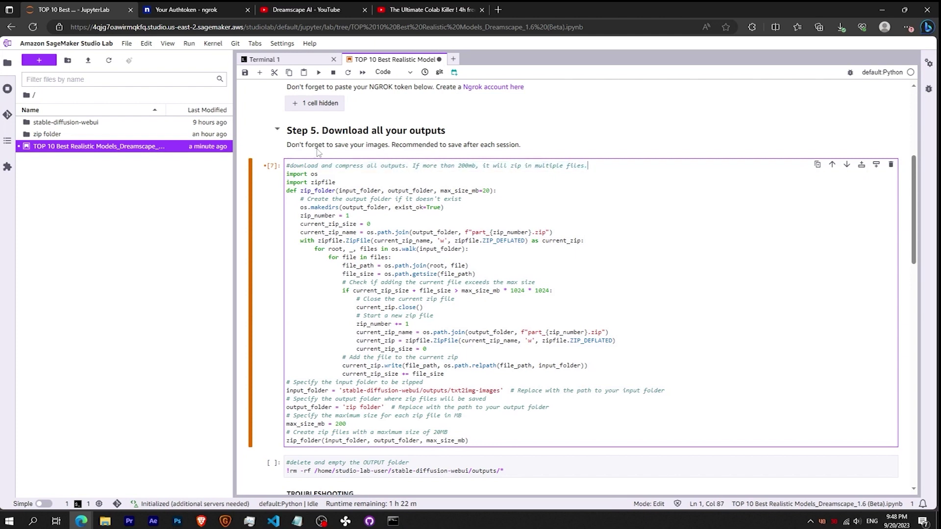
double_click(42, 135)
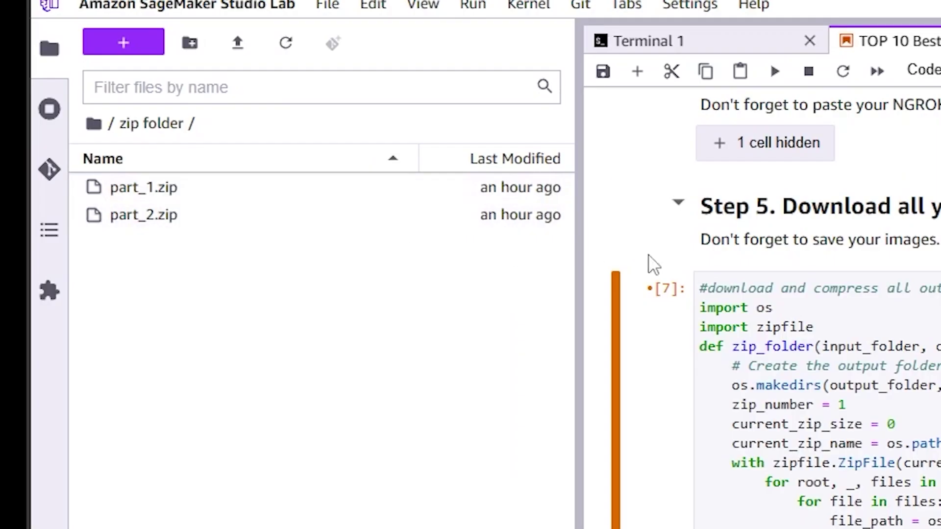
click(677, 203)
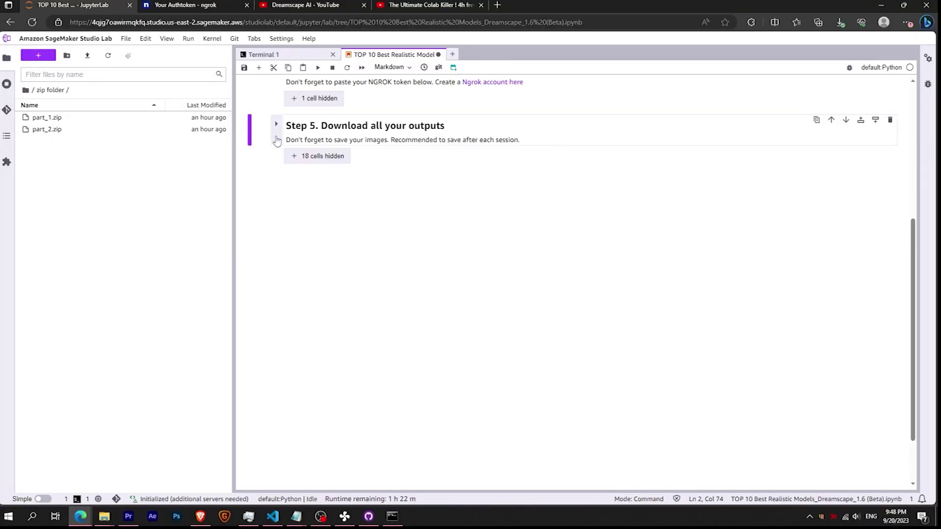